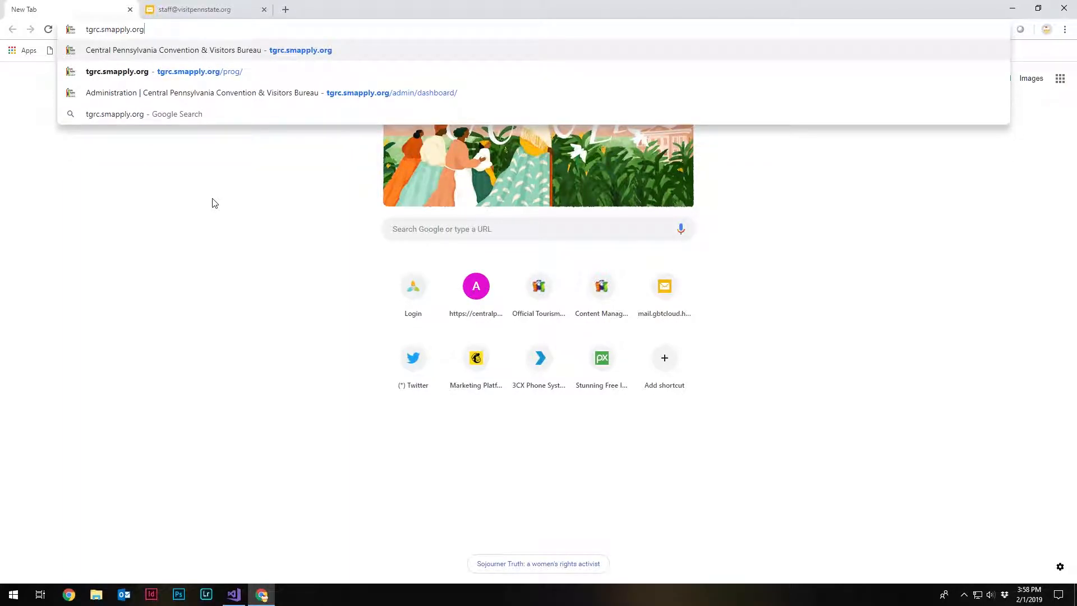
# - Open the applicant registration form at tgrc.smapply.org and enter the applicant's first name, last name and email
pyautogui.press('Return')
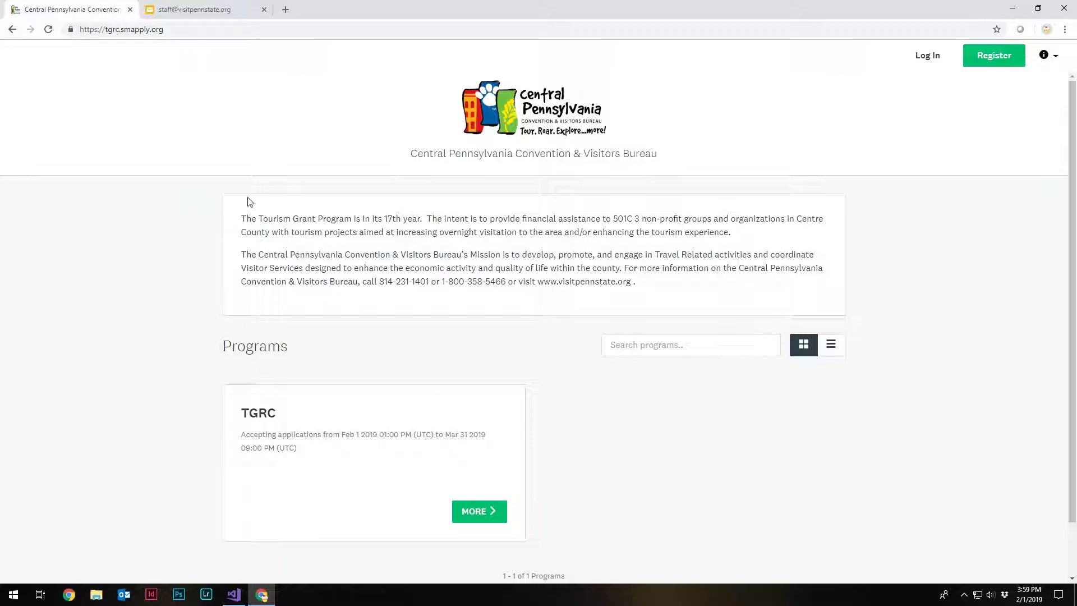
pyautogui.click(1005, 59)
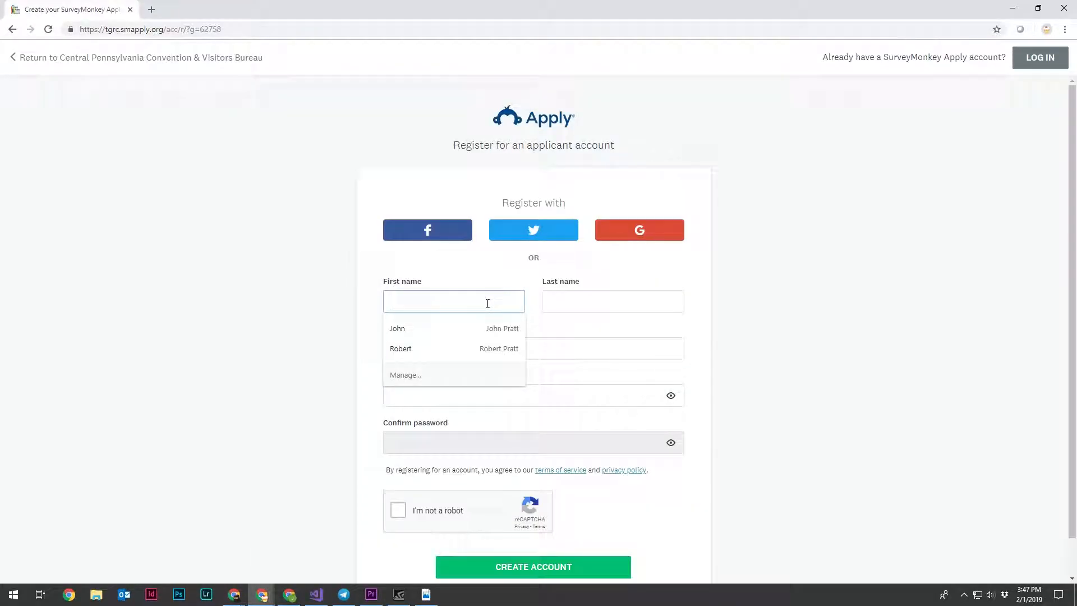
pyautogui.press('Tab')
pyautogui.press('Tab')
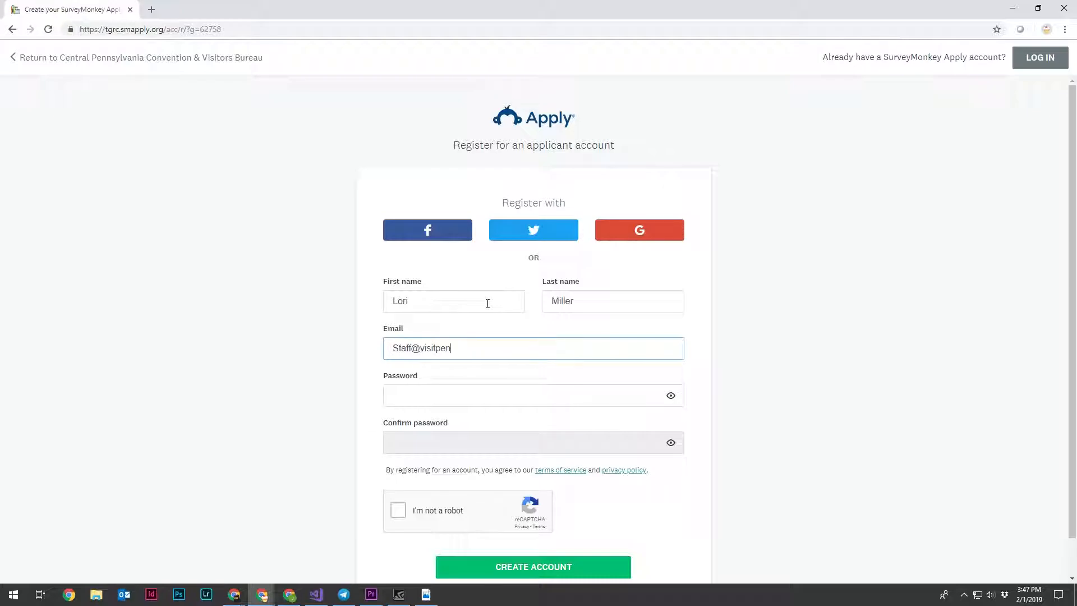
pyautogui.press('Tab')
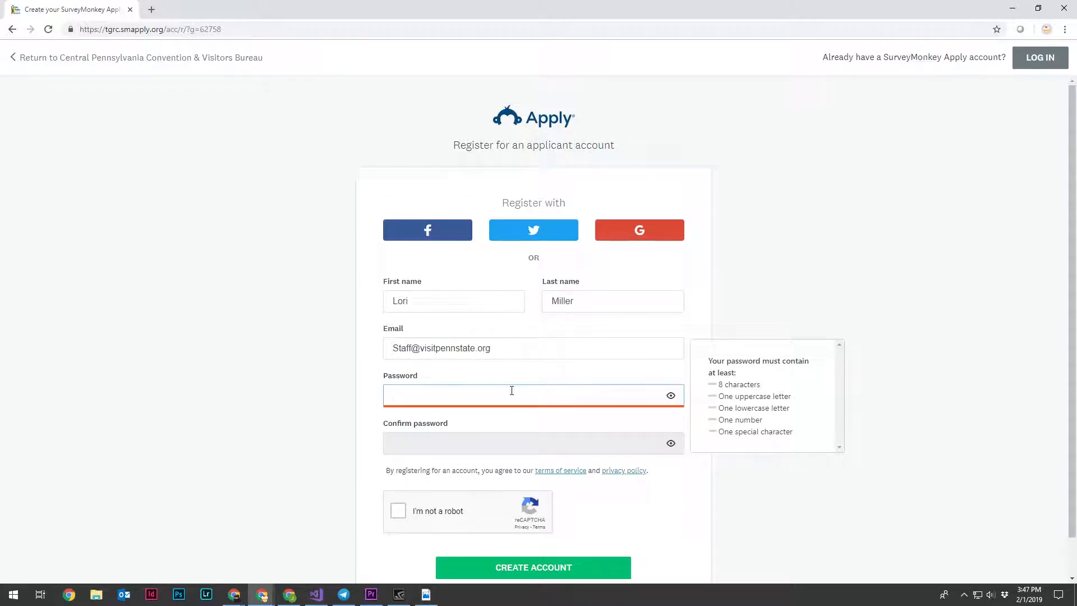
# - Enter and confirm the account password, complete the reCAPTCHA check, and create the account
pyautogui.write('••••••••••')
pyautogui.press('Tab')
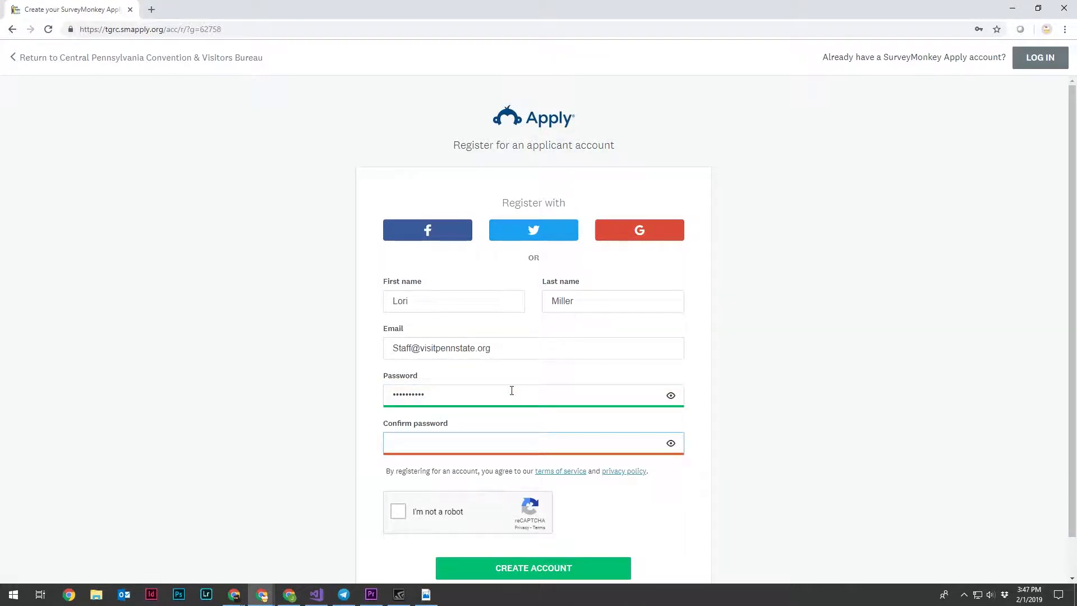
pyautogui.write('•••••')
pyautogui.click(405, 512)
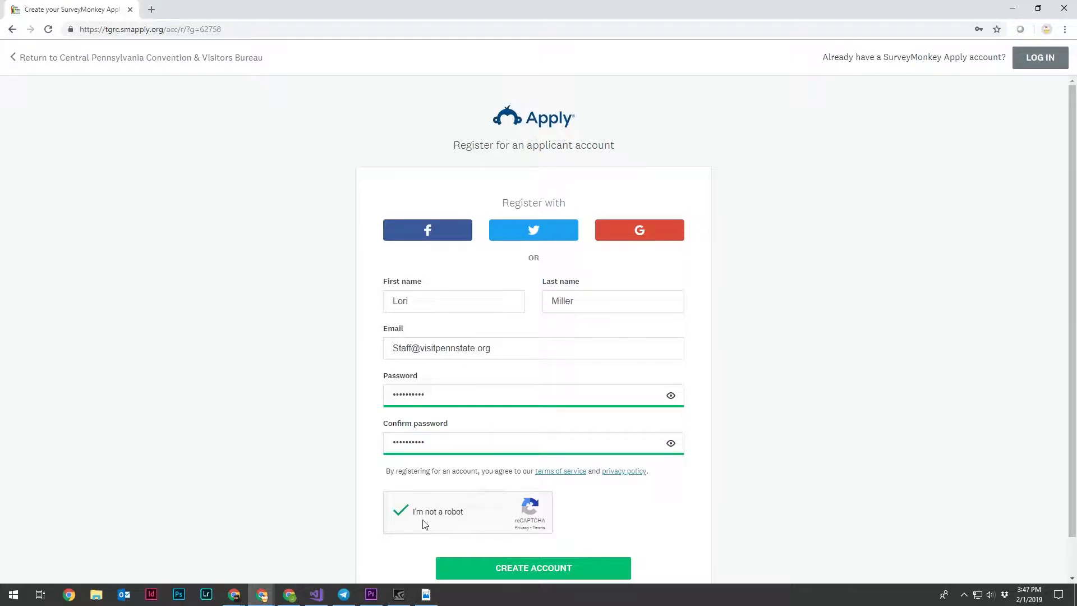
pyautogui.click(513, 575)
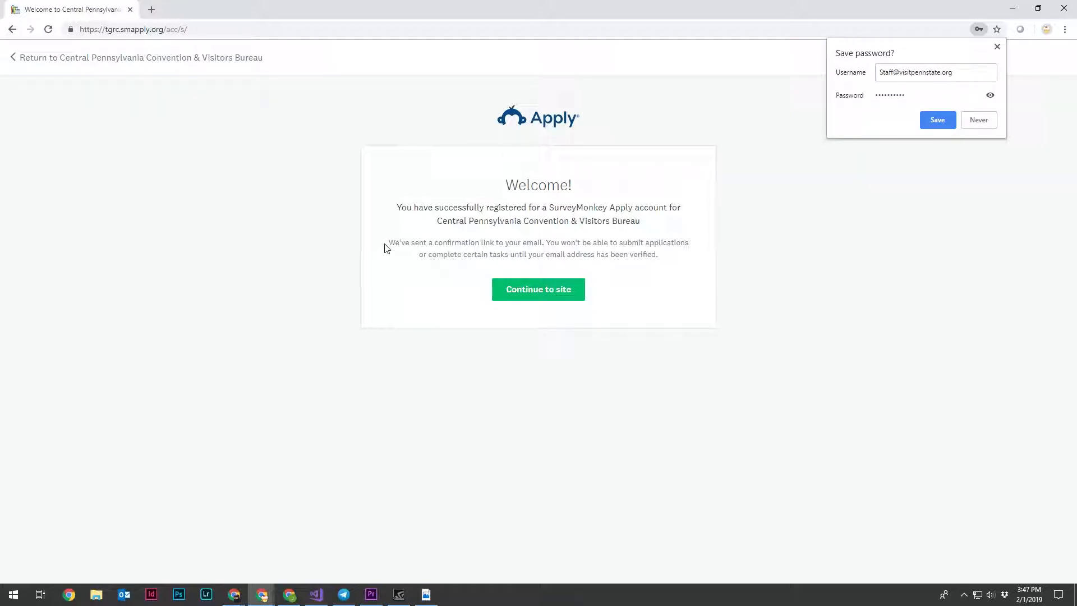
# - Continue past the welcome notice, verify the email address from the SurveyMonkey Apply verification message, and return to the site
pyautogui.moveTo(389, 243); pyautogui.dragTo(543, 241)
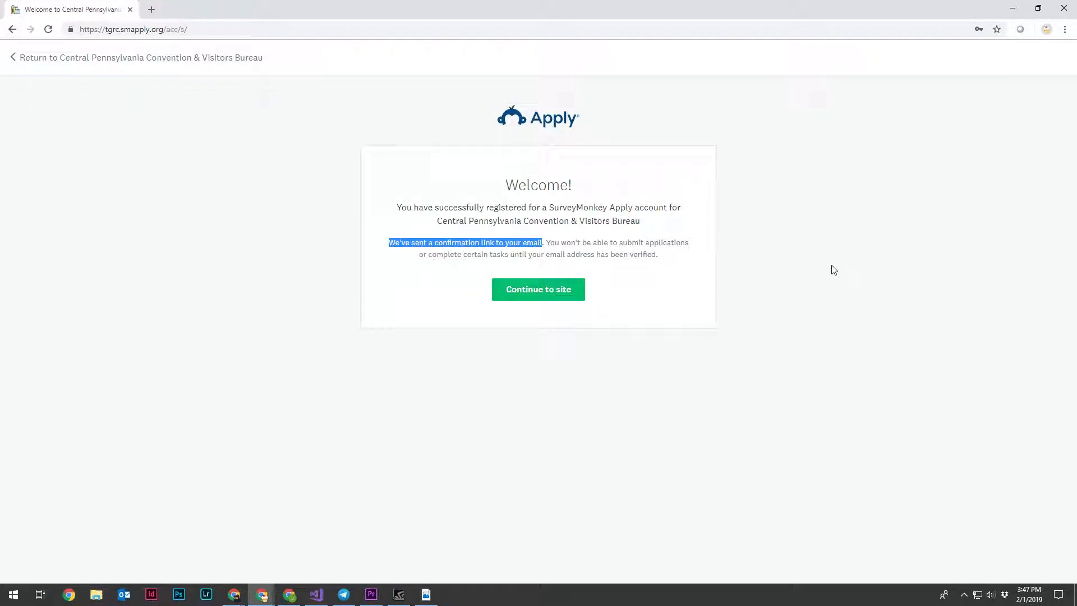
pyautogui.moveTo(547, 242); pyautogui.dragTo(664, 256)
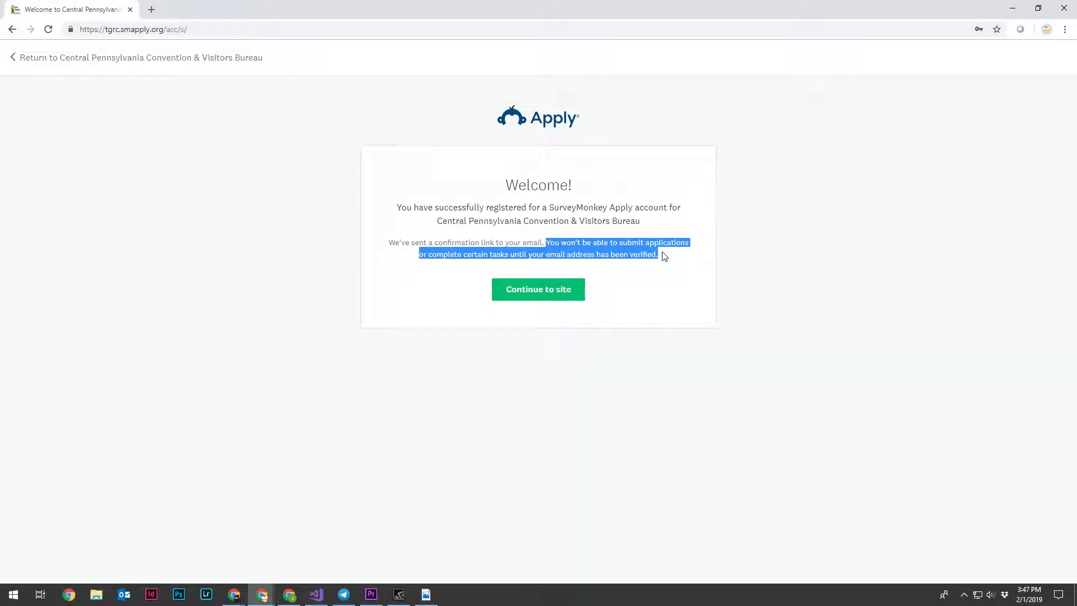
pyautogui.click(706, 317)
pyautogui.click(538, 291)
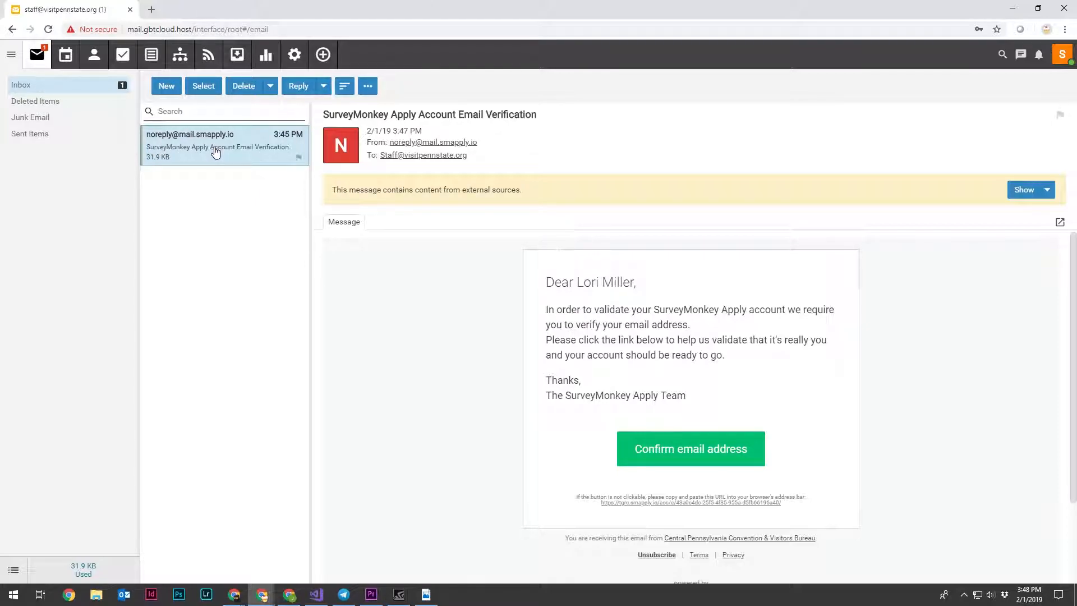
pyautogui.click(700, 452)
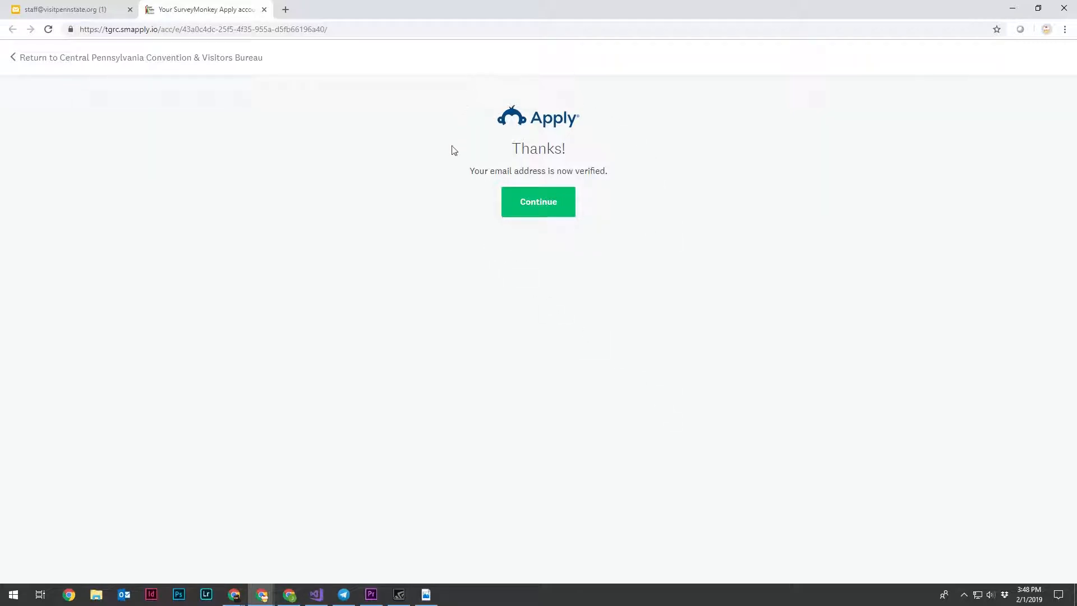
pyautogui.click(540, 212)
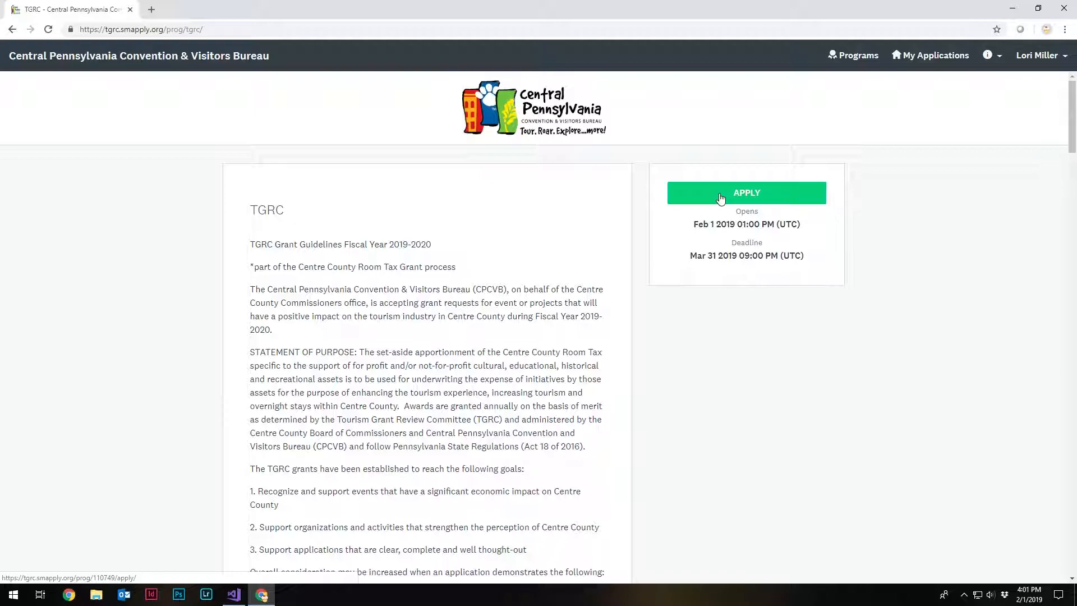
# - Look over the TGRC grant guidelines and start an application for the program
pyautogui.scroll(-1, 238, 444)
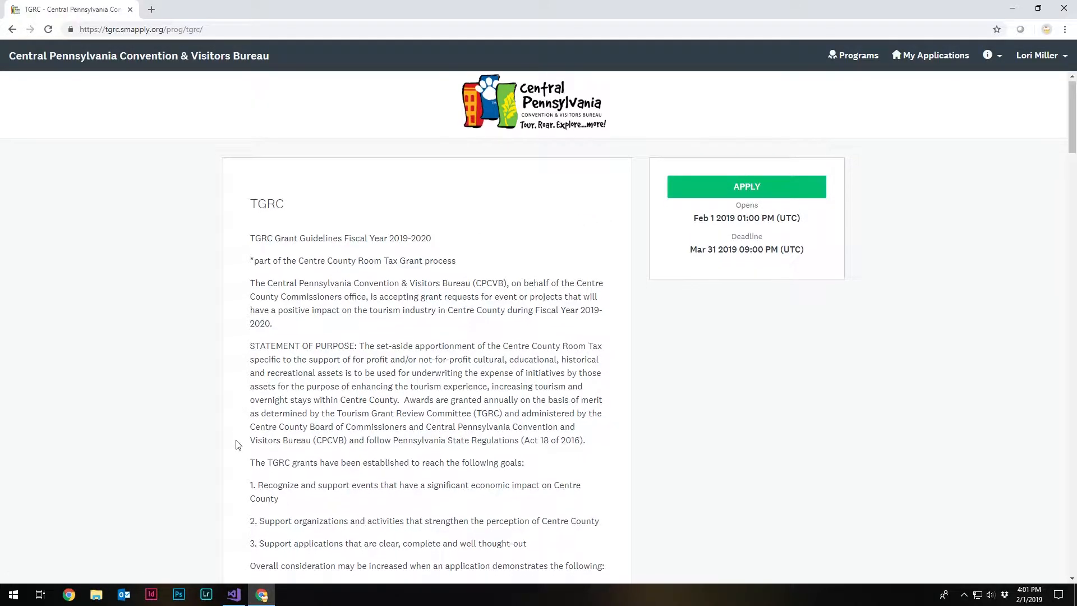
pyautogui.scroll(-5, 238, 445)
pyautogui.scroll(5, 238, 445)
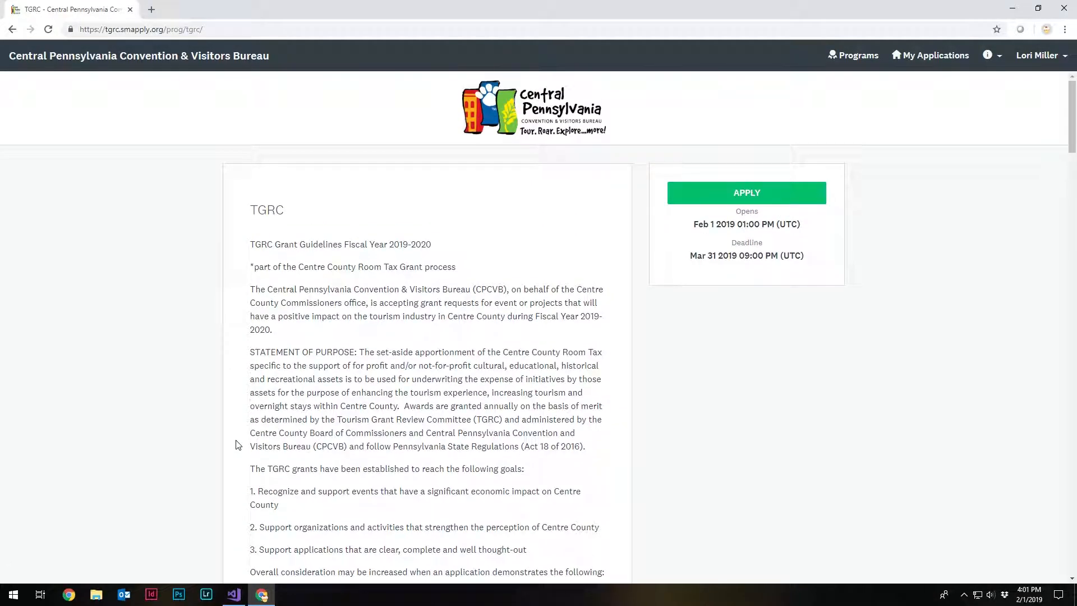
pyautogui.click(759, 185)
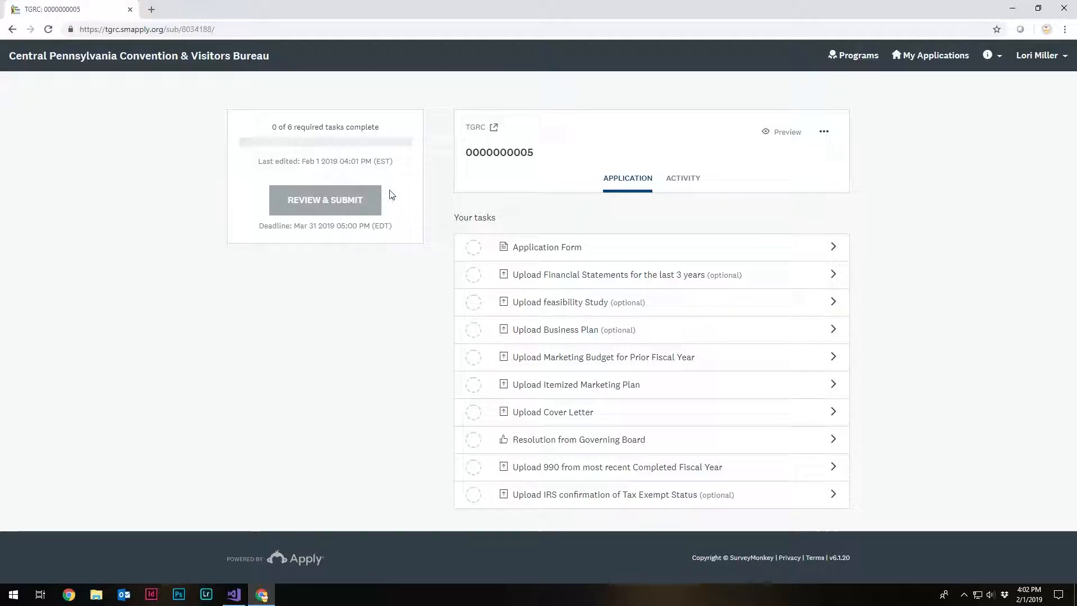
pyautogui.doubleClick(370, 198)
pyautogui.click(915, 277)
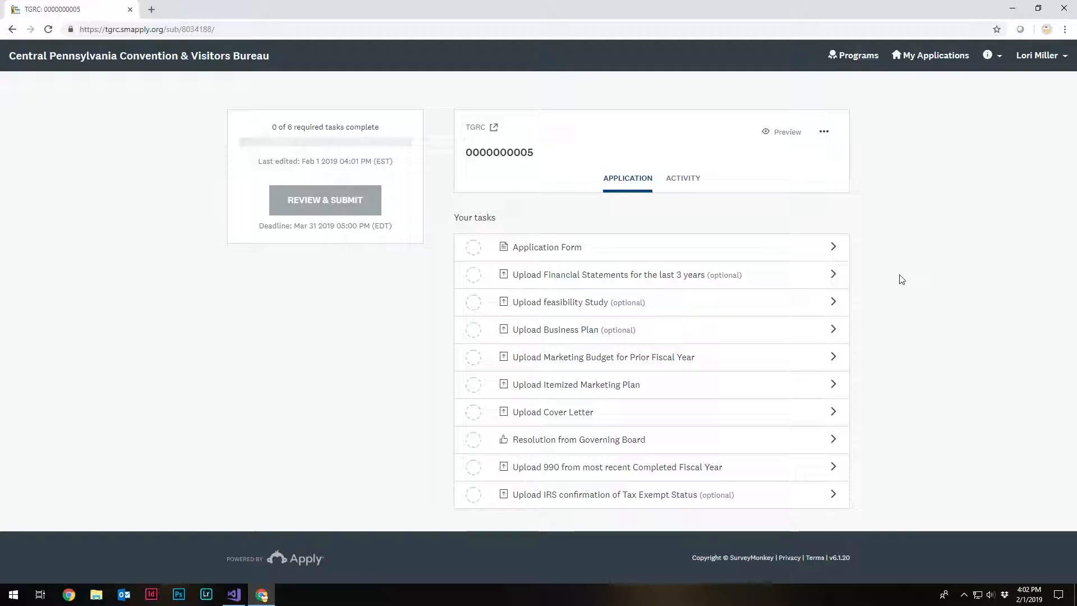
# - Open the Application Form task and enter Central PA CVB as the organization name, plus the tax ID
pyautogui.click(698, 247)
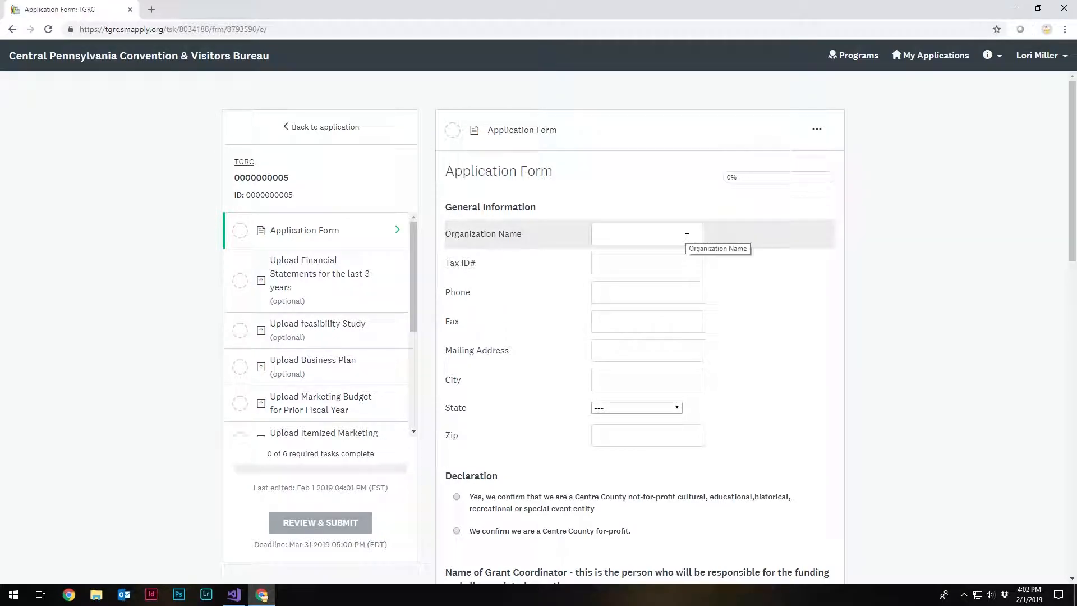
pyautogui.click(687, 237)
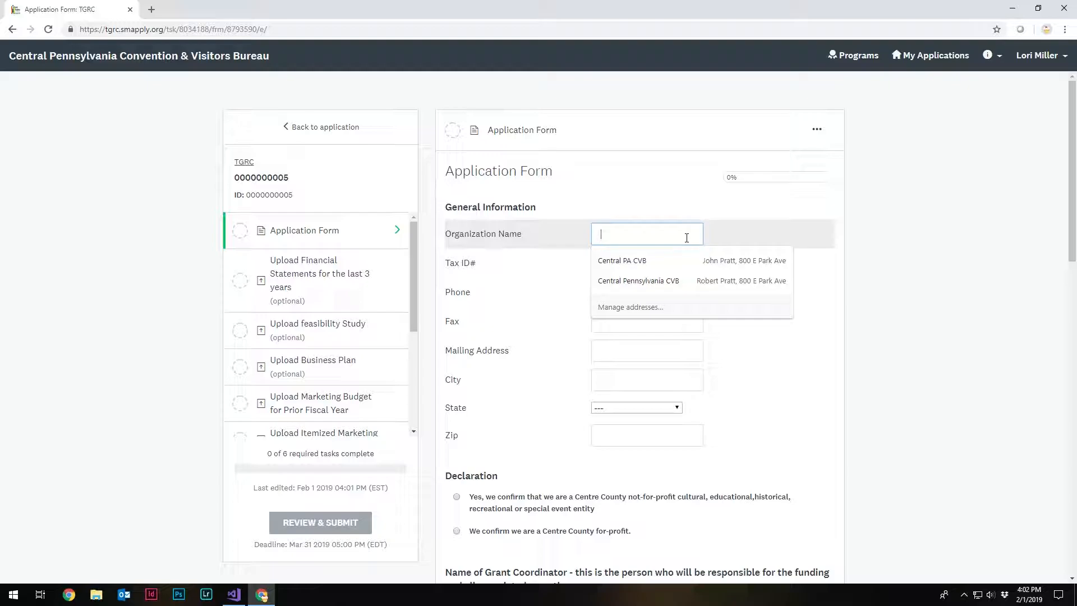
pyautogui.write('Central PA CVB')
pyautogui.press('Tab')
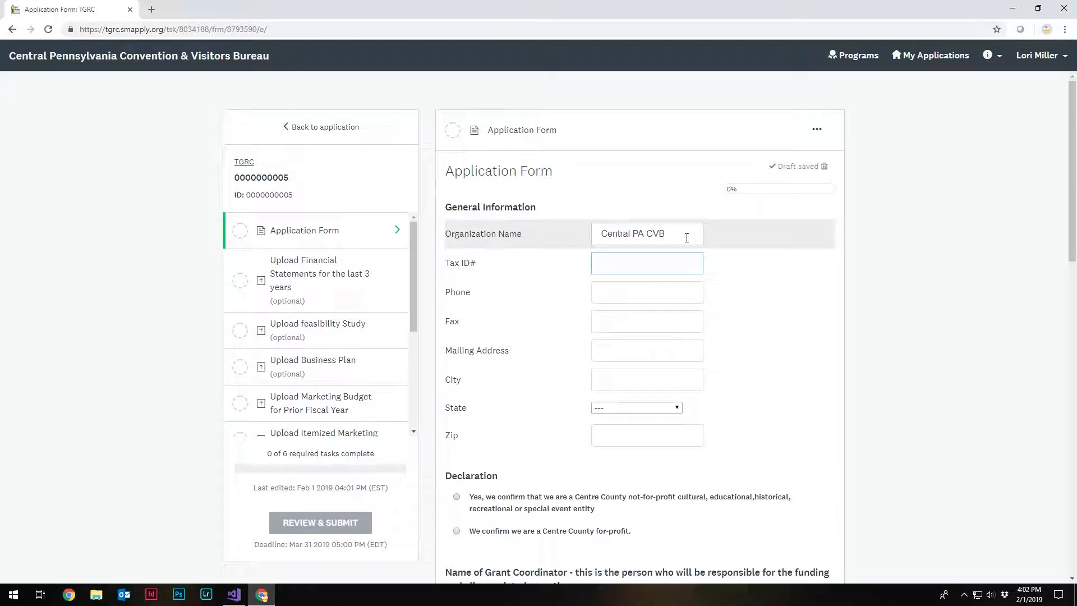
pyautogui.press('Tab')
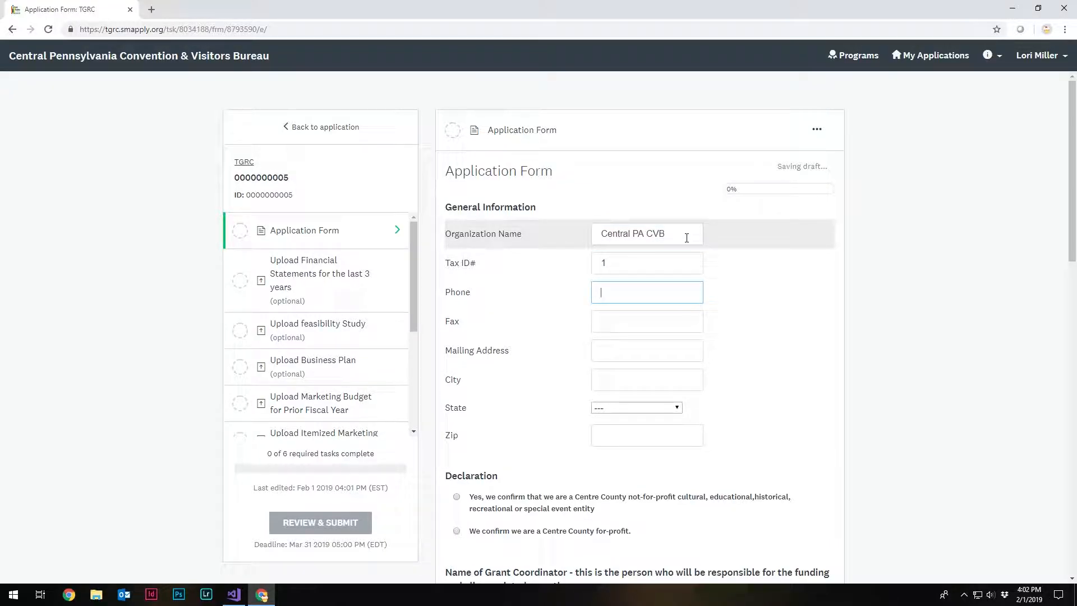
# - Fill in the organization's phone and fax numbers in the General Information section
pyautogui.write('(888)888-8888')
pyautogui.press('Tab')
pyautogui.write('(777)777-7777')
pyautogui.press('Tab')
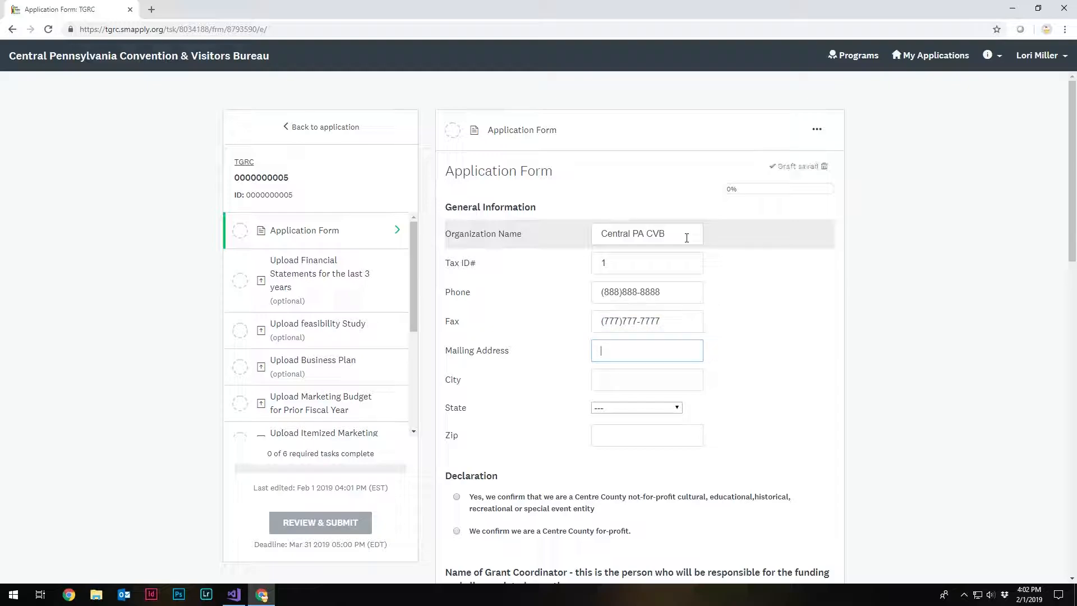
# - Fill in the organization's mailing address, city, state and zip using the first saved address suggestion
pyautogui.write('800')
pyautogui.press('Down')
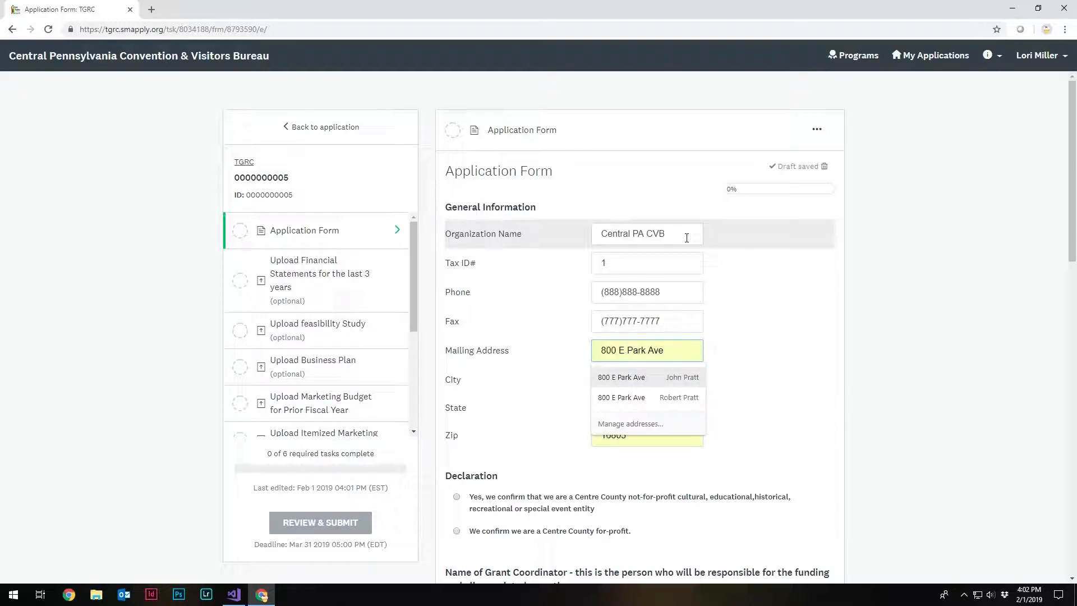
pyautogui.press('Return')
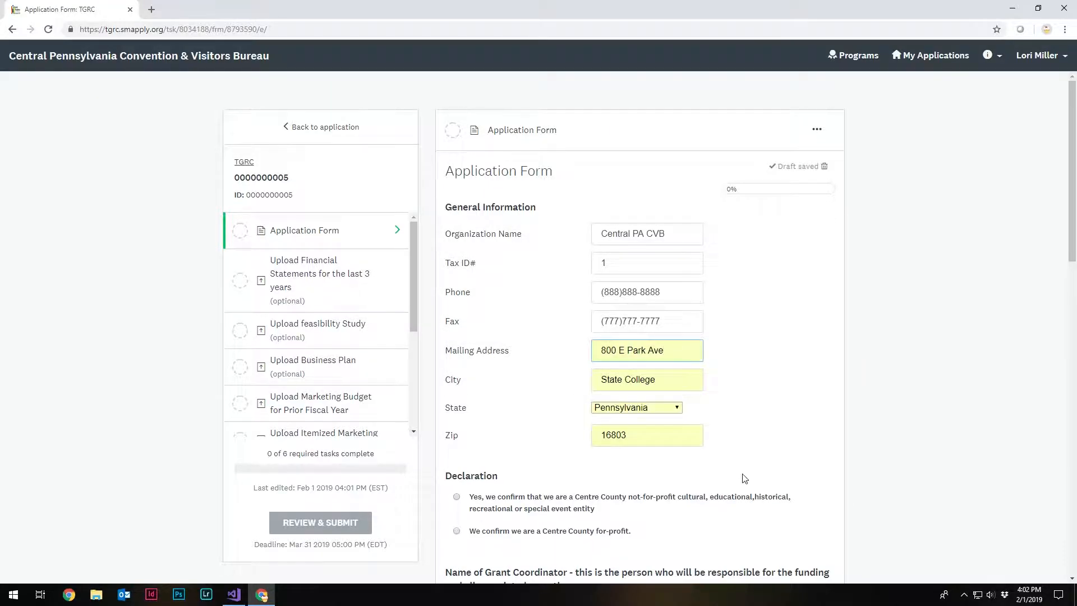
# - Declare the organization as a Centre County for-profit and read the notice about financial statements
pyautogui.scroll(-1, 744, 478)
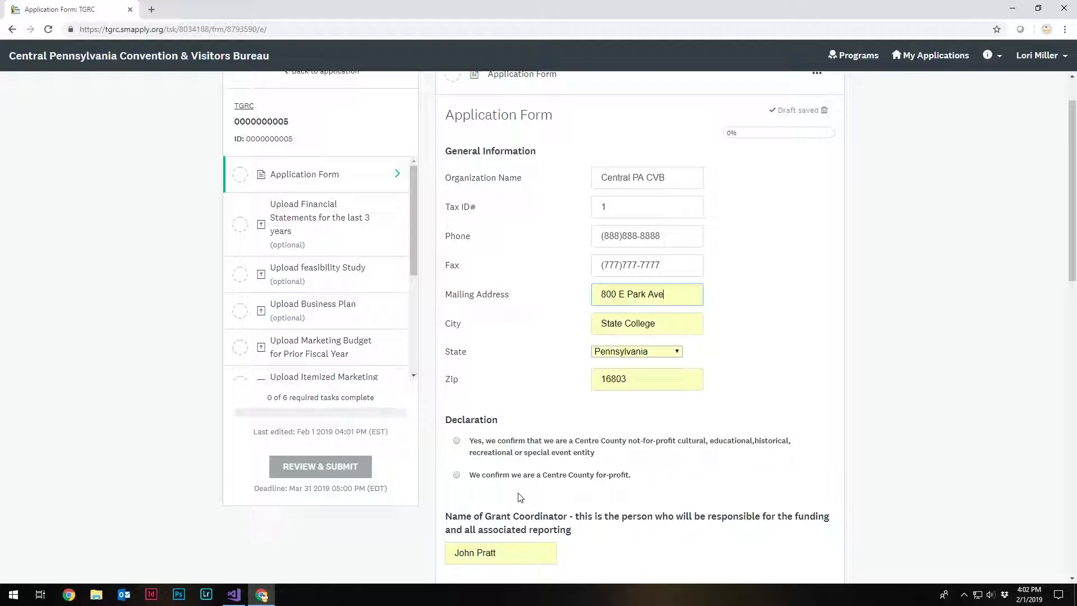
pyautogui.click(482, 480)
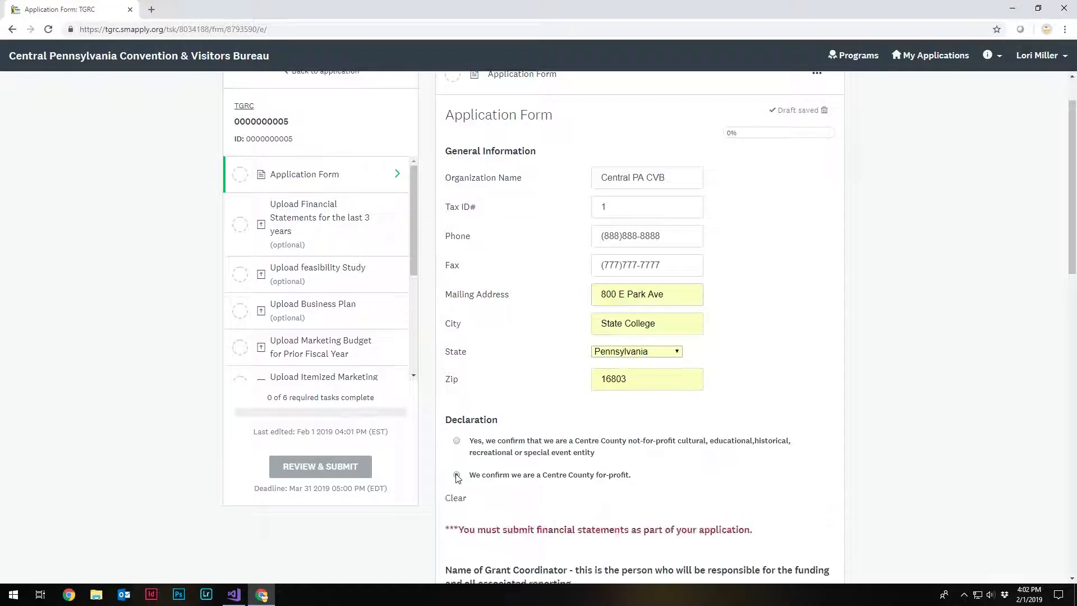
pyautogui.scroll(-1, 452, 511)
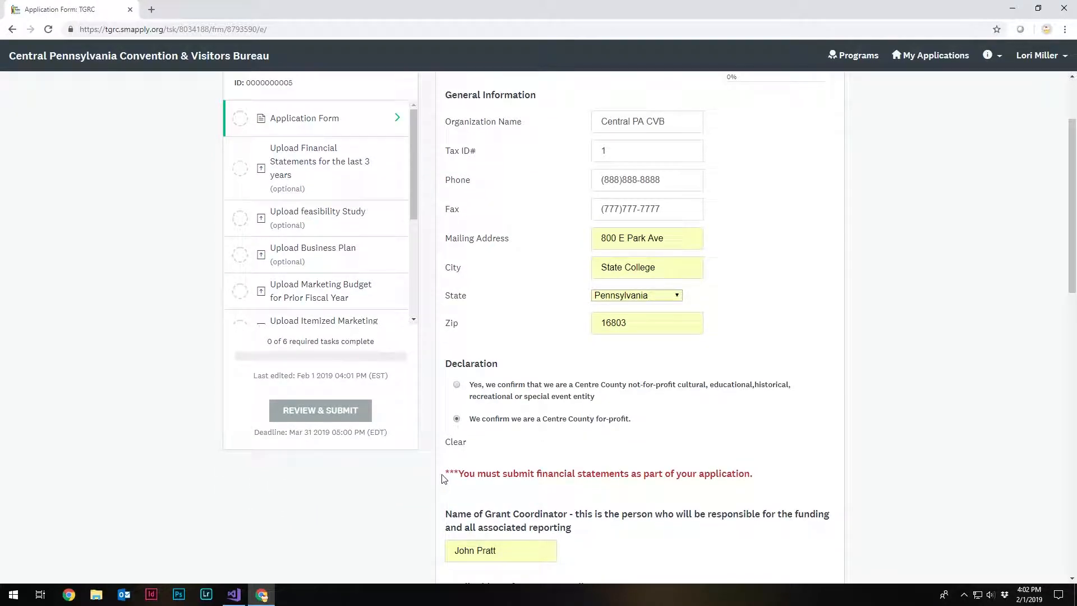
pyautogui.moveTo(445, 477); pyautogui.dragTo(789, 483)
pyautogui.click(789, 484)
# - Save the first page of the application form and continue editing
pyautogui.scroll(-2, 789, 484)
pyautogui.scroll(-1, 789, 485)
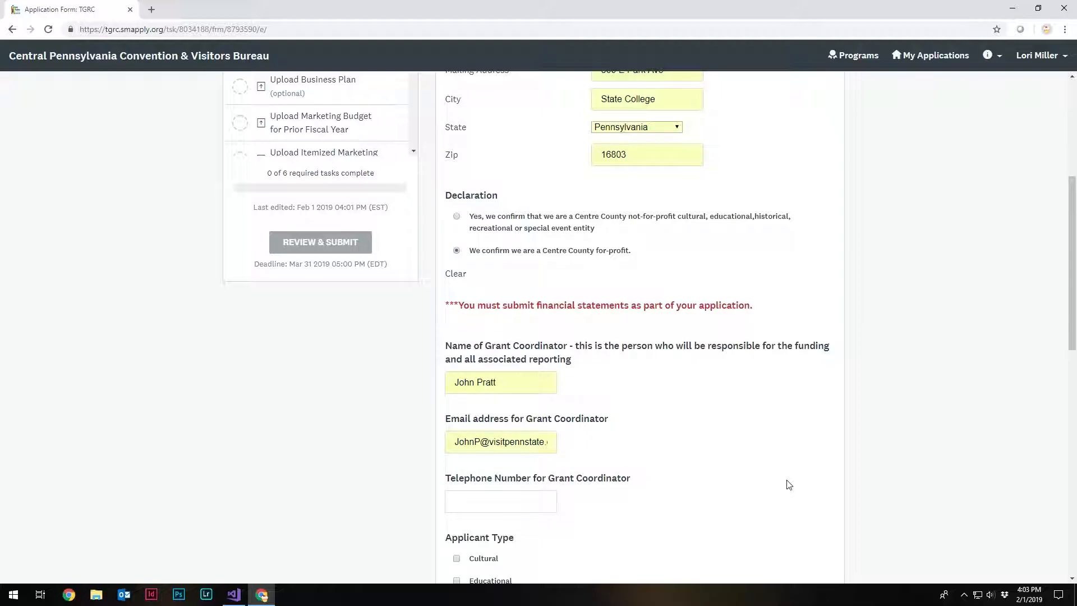
pyautogui.scroll(-1, 789, 484)
pyautogui.scroll(-1, 789, 485)
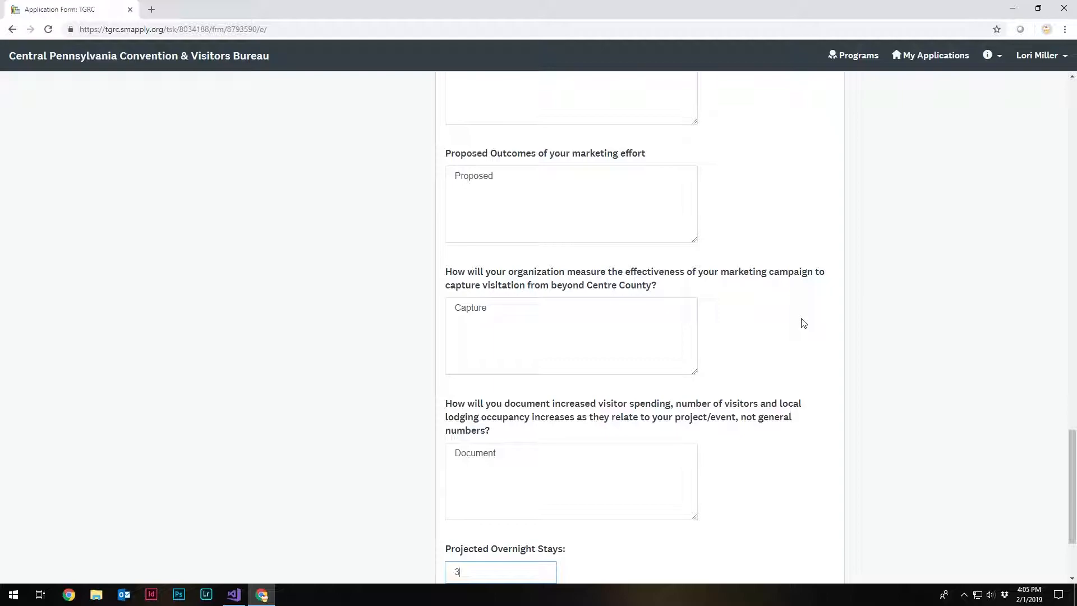
pyautogui.scroll(-3, 804, 323)
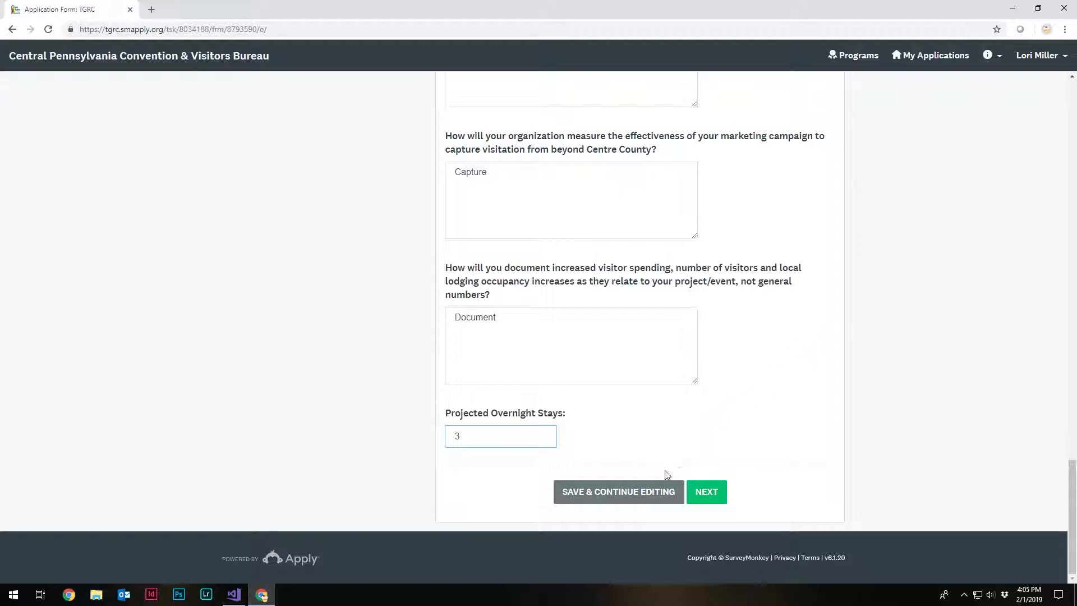
pyautogui.click(649, 493)
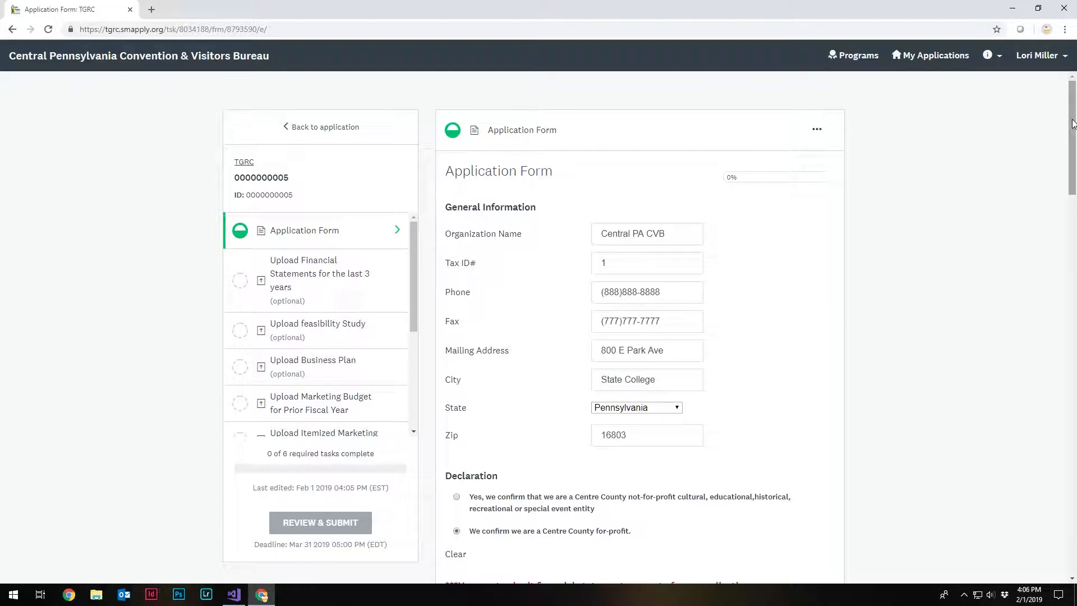
# - Advance two pages in the application form and go to the Signature field below the affirmation statement
pyautogui.moveTo(1072, 124); pyautogui.dragTo(1074, 506)
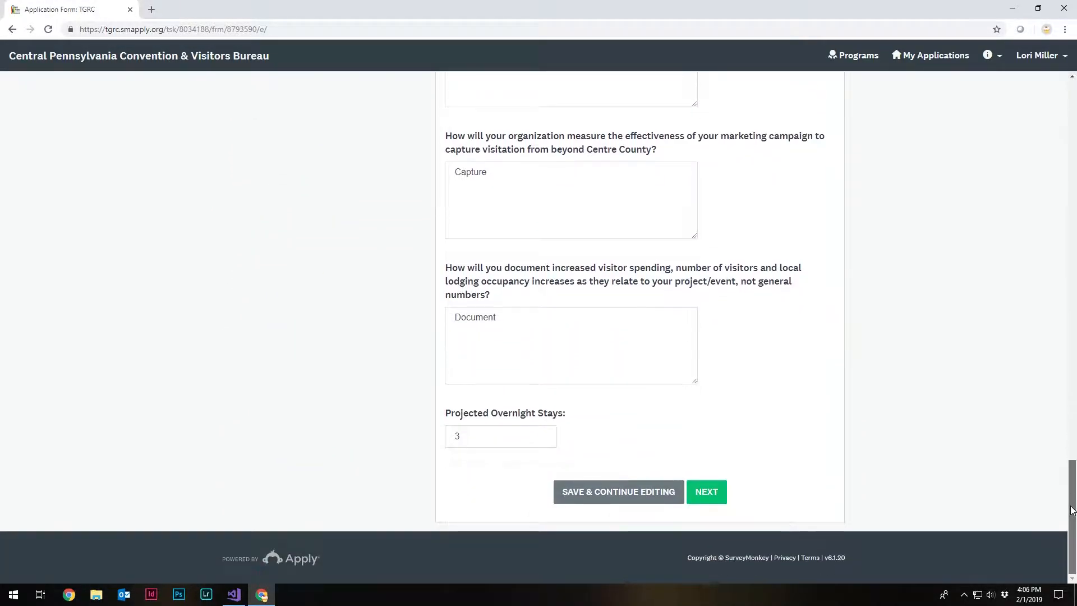
pyautogui.click(713, 496)
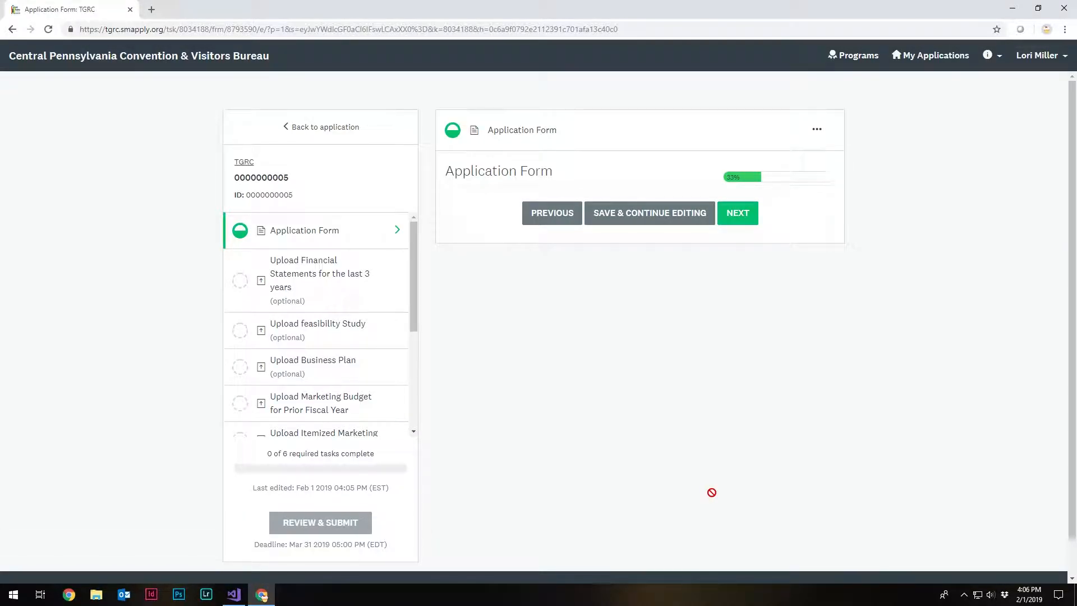
pyautogui.moveTo(413, 294)
pyautogui.mouseDown()
pyautogui.moveTo(404, 402)
pyautogui.moveTo(416, 285)
pyautogui.mouseUp()
pyautogui.click(750, 213)
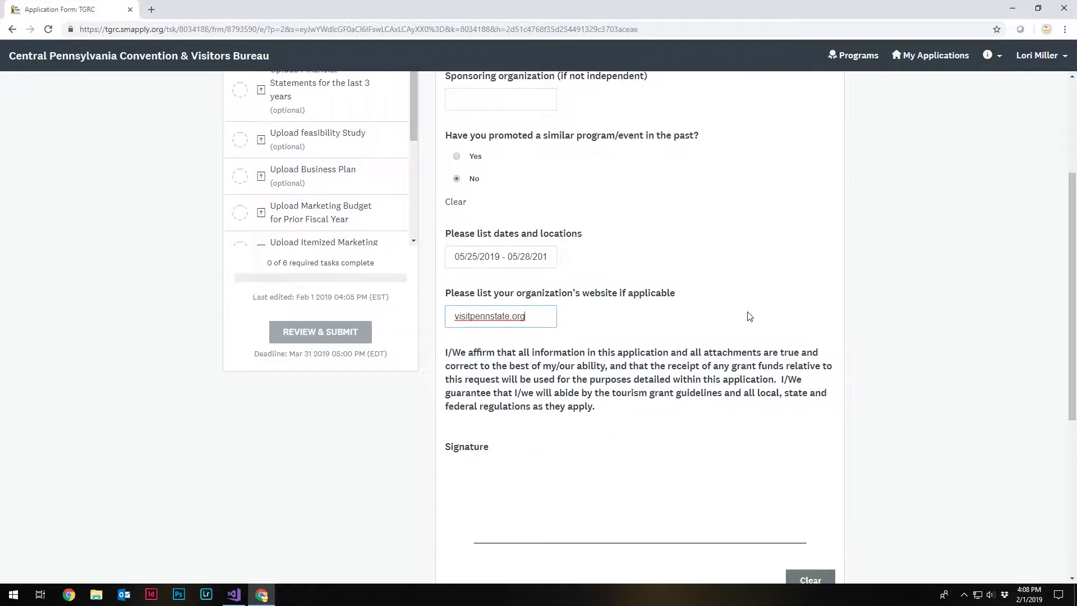
pyautogui.scroll(-3, 748, 314)
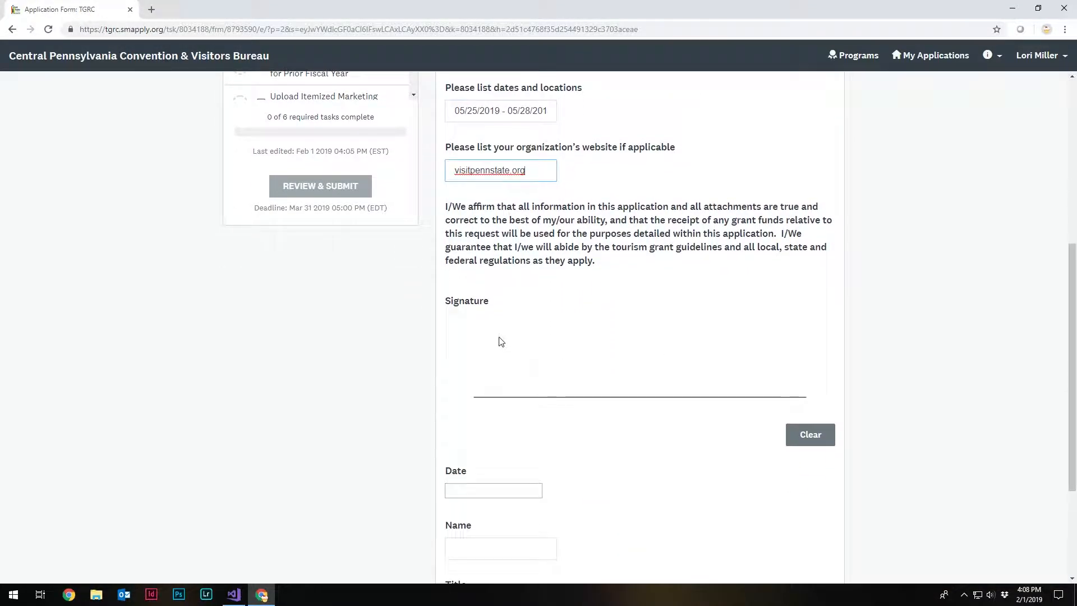
pyautogui.click(469, 297)
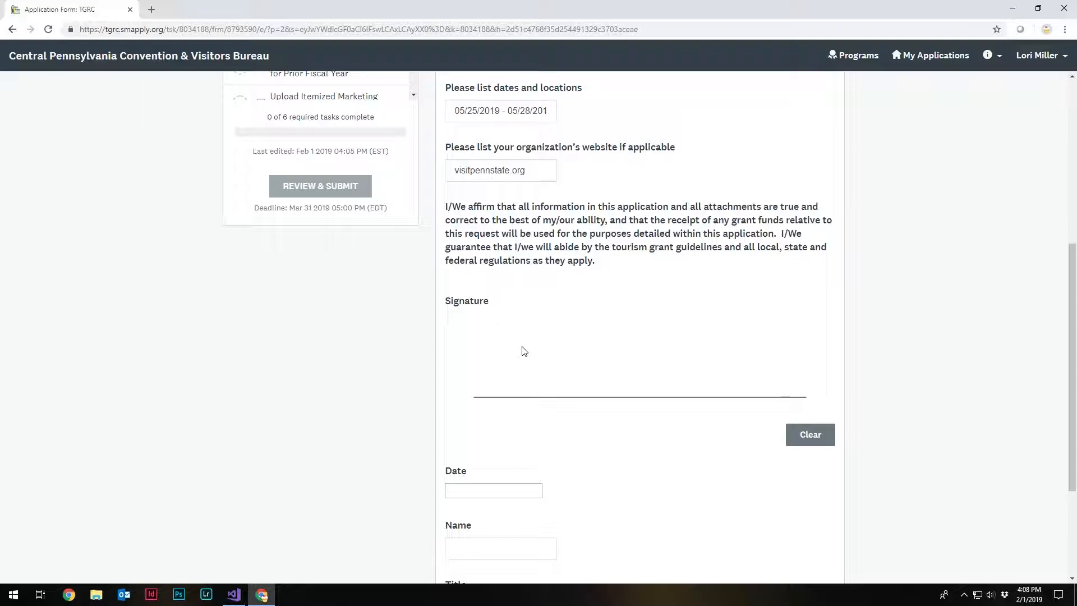
# - Clear the first stroke in the Signature field and sign it freehand with the signer's first name
pyautogui.moveTo(515, 400)
pyautogui.mouseDown()
pyautogui.moveTo(506, 324)
pyautogui.moveTo(517, 387)
pyautogui.moveTo(510, 417)
pyautogui.moveTo(529, 378)
pyautogui.mouseUp()
pyautogui.click(794, 433)
pyautogui.moveTo(507, 315)
pyautogui.mouseDown()
pyautogui.moveTo(497, 324)
pyautogui.moveTo(494, 308)
pyautogui.moveTo(488, 385)
pyautogui.moveTo(476, 380)
pyautogui.moveTo(556, 363)
pyautogui.moveTo(549, 385)
pyautogui.moveTo(556, 353)
pyautogui.moveTo(582, 368)
pyautogui.mouseUp()
pyautogui.click(566, 341)
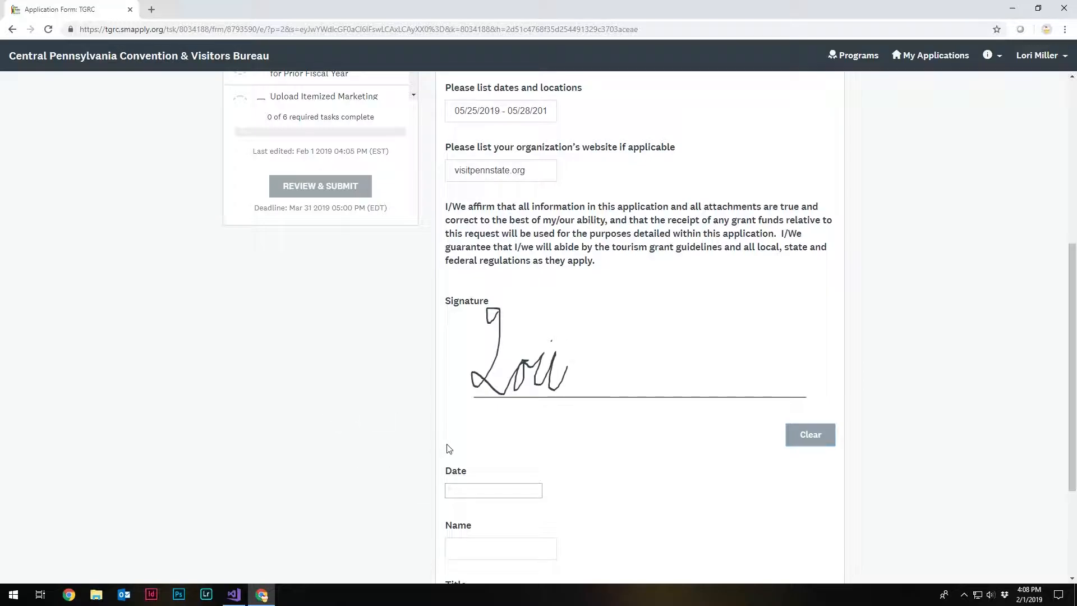
# - Set the signature date to Feb 01 2019
pyautogui.scroll(-2, 450, 449)
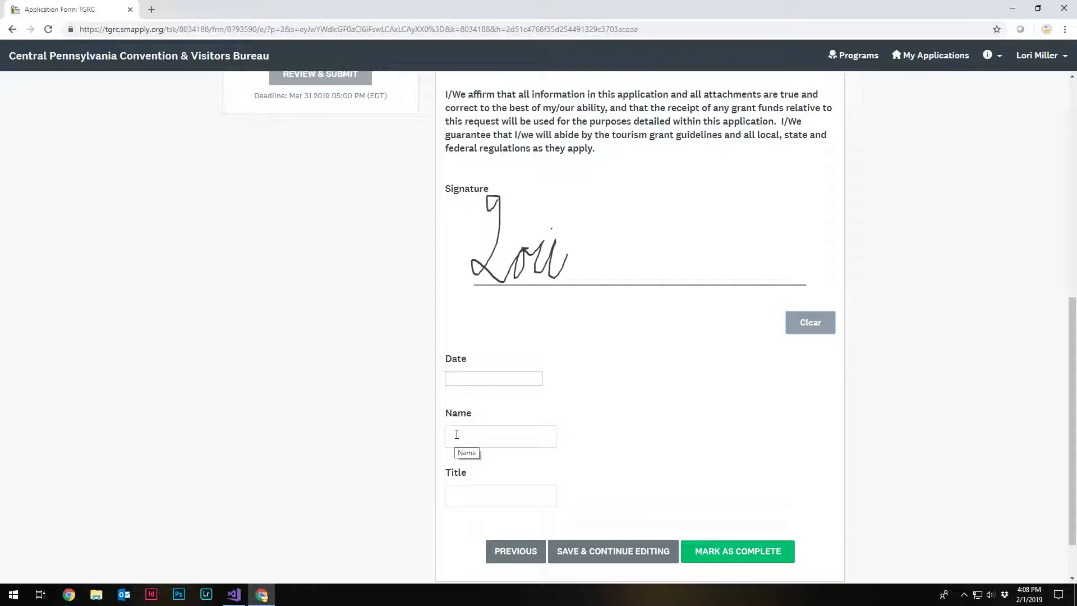
pyautogui.click(483, 384)
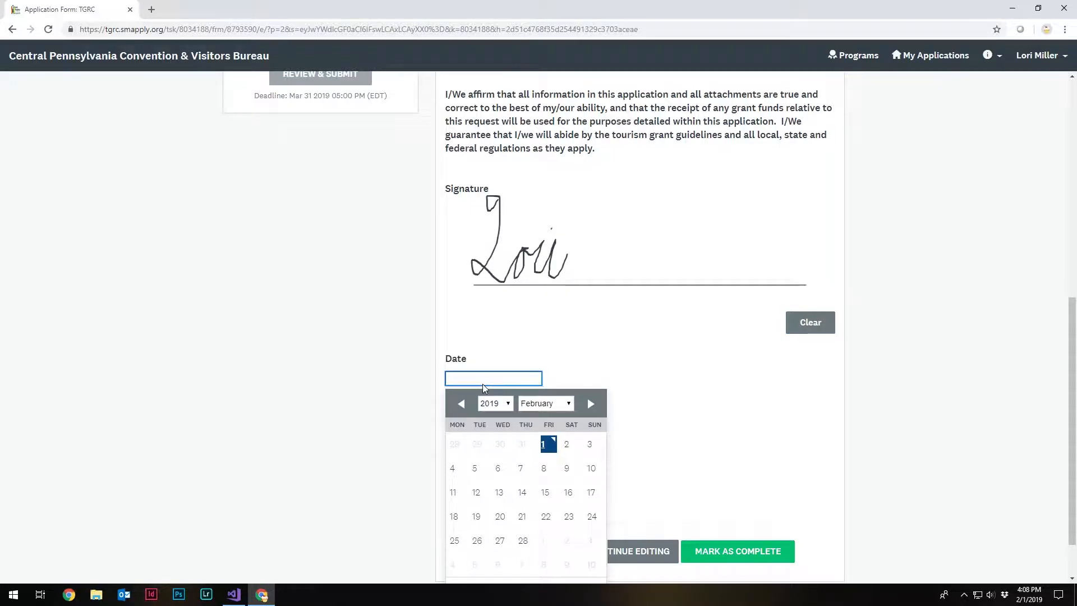
pyautogui.scroll(-1, 549, 450)
pyautogui.click(545, 432)
pyautogui.click(689, 422)
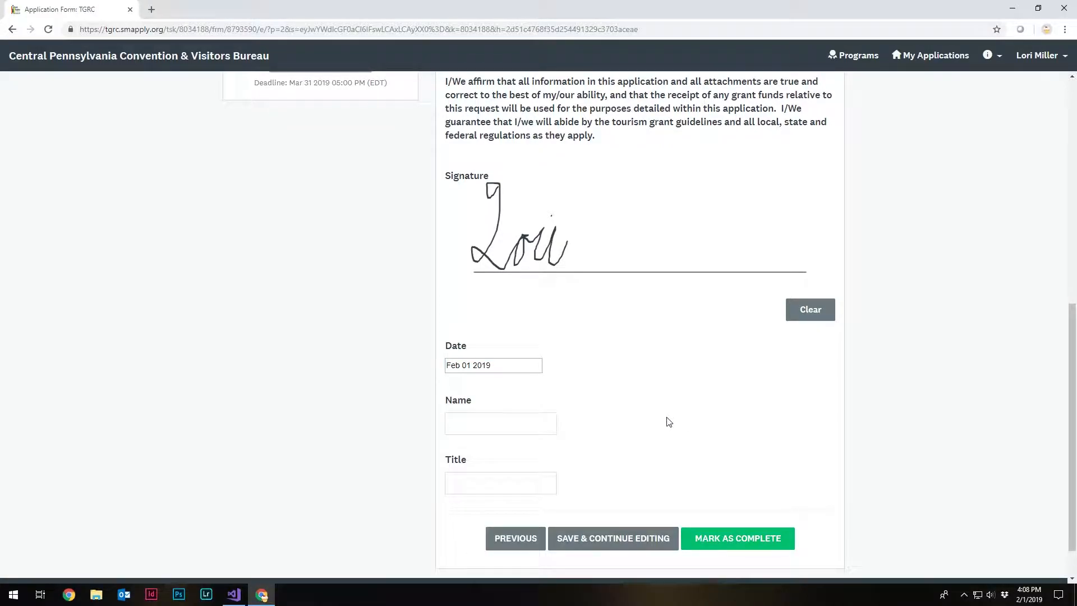
# - Enter the signer's full name and the title "Director of Visitor and Member Services", and try to mark the form as complete
pyautogui.click(533, 423)
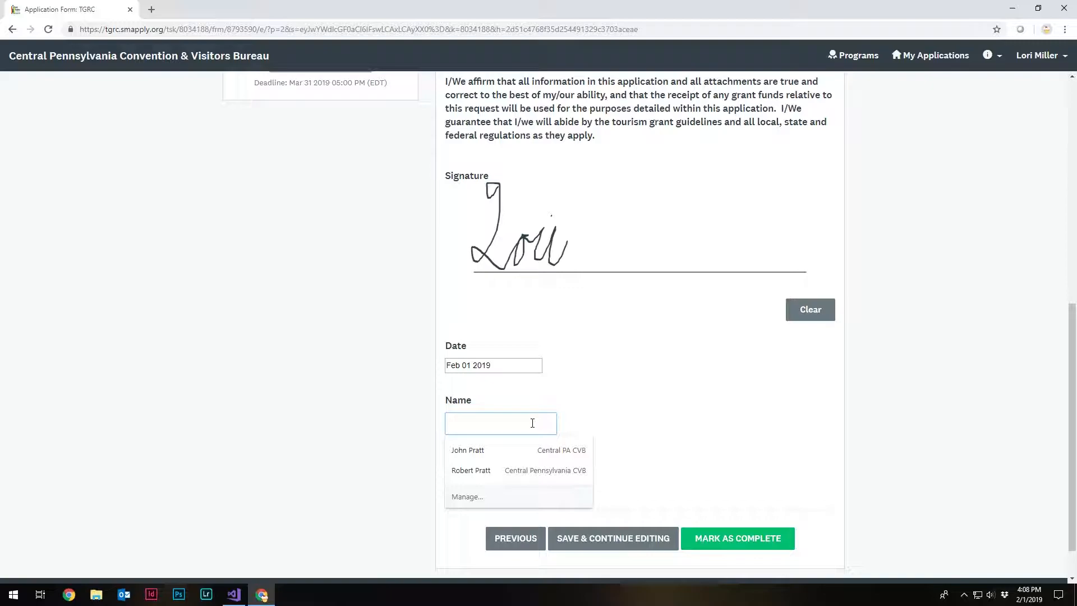
pyautogui.press('Tab')
pyautogui.write('Direct')
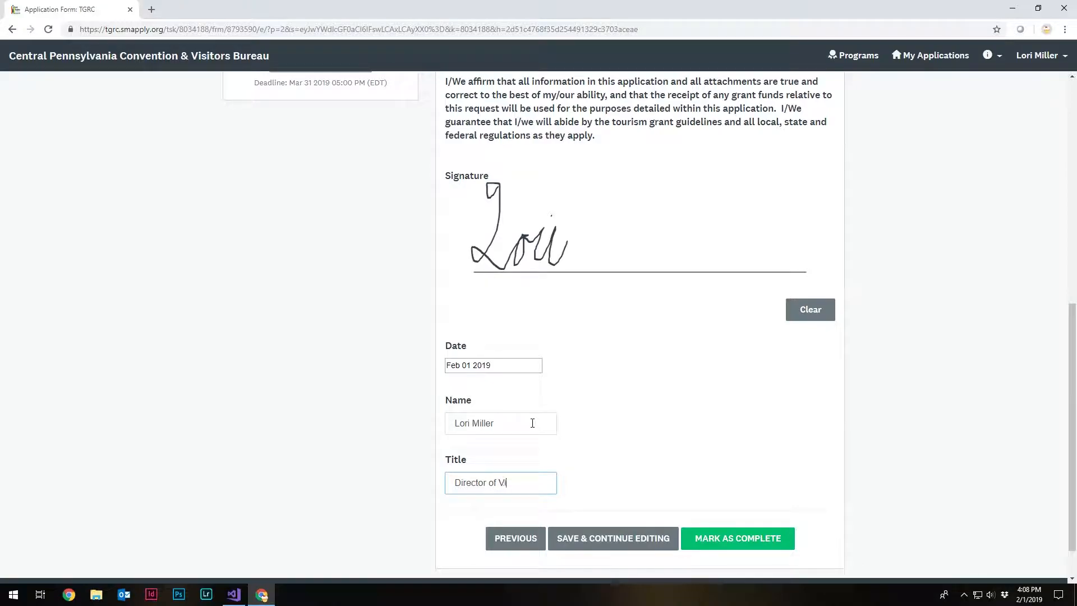
pyautogui.write('or of Visitor and Member')
pyautogui.write(' Servies')
pyautogui.press('BackSpace')
pyautogui.press('BackSpace')
pyautogui.write('ces')
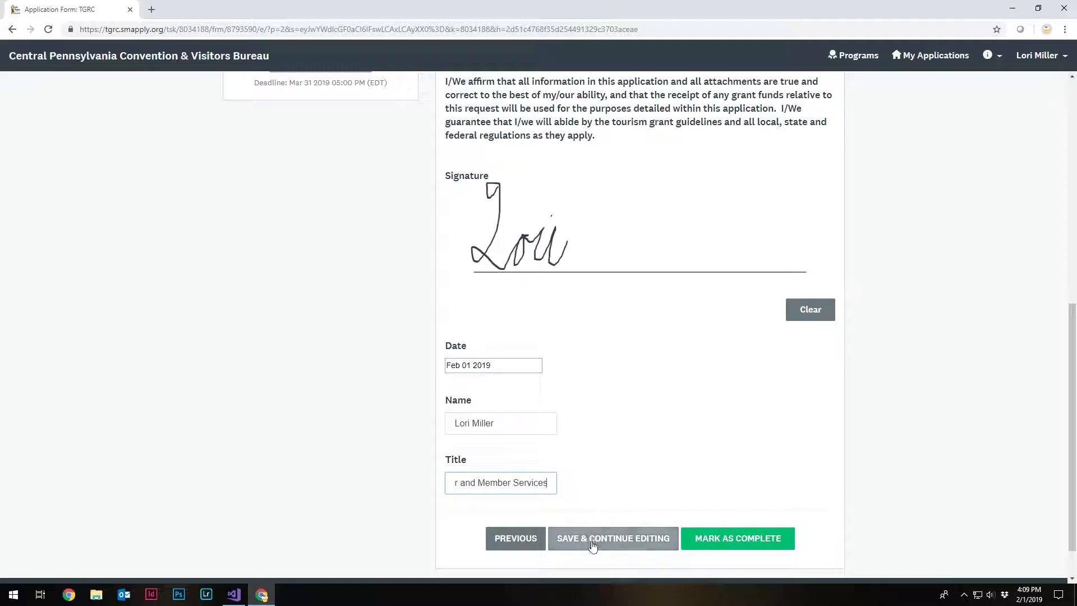
pyautogui.click(721, 547)
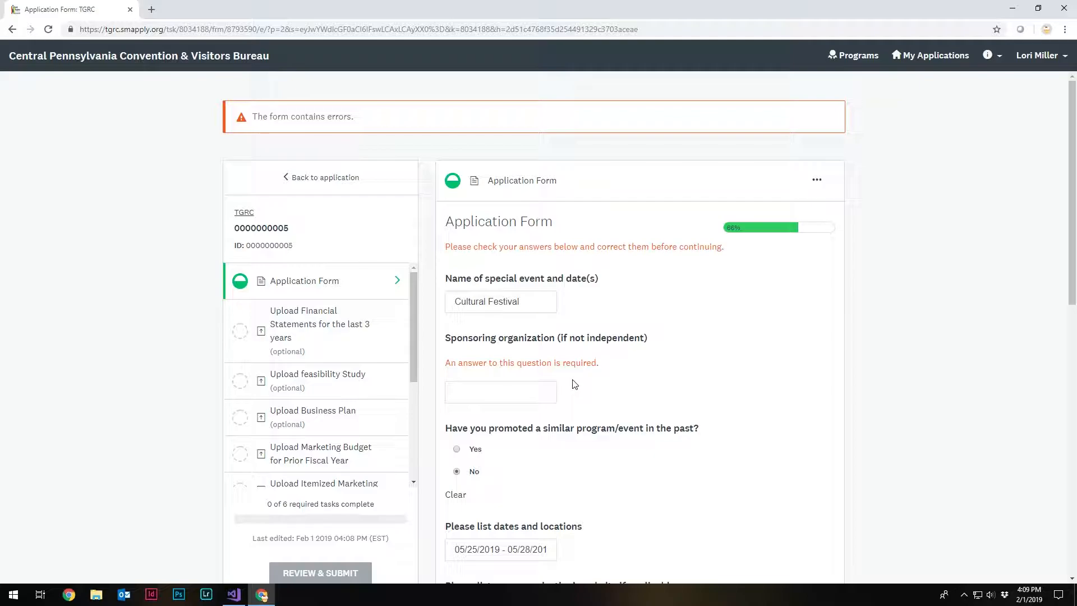
# - Fill in the required sponsoring organization as "Independent" and mark the application form as complete
pyautogui.click(549, 392)
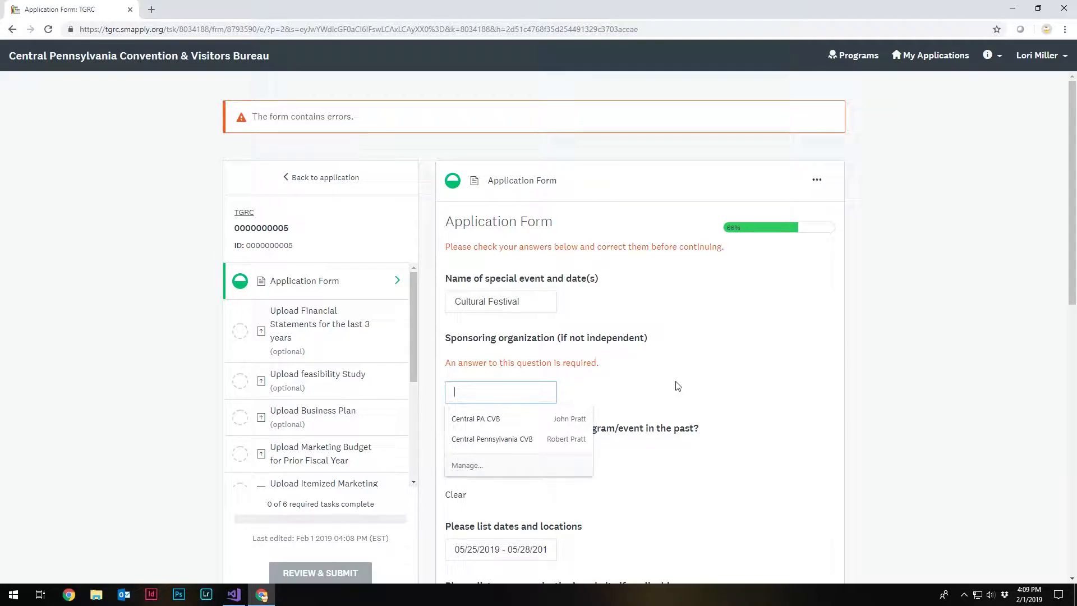
pyautogui.write('Independ')
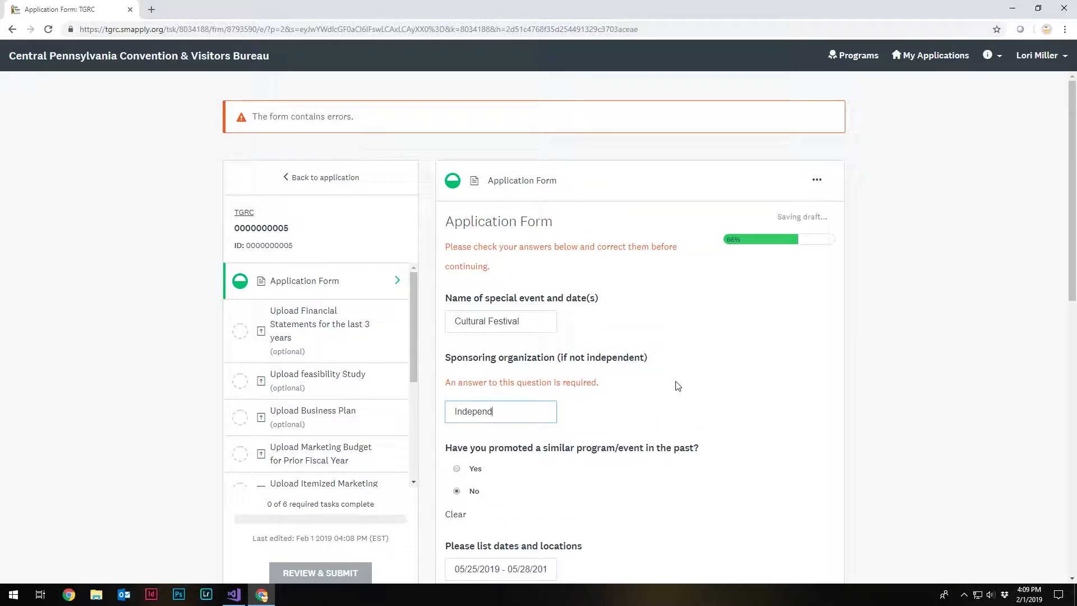
pyautogui.write('ent')
pyautogui.scroll(-10, 797, 443)
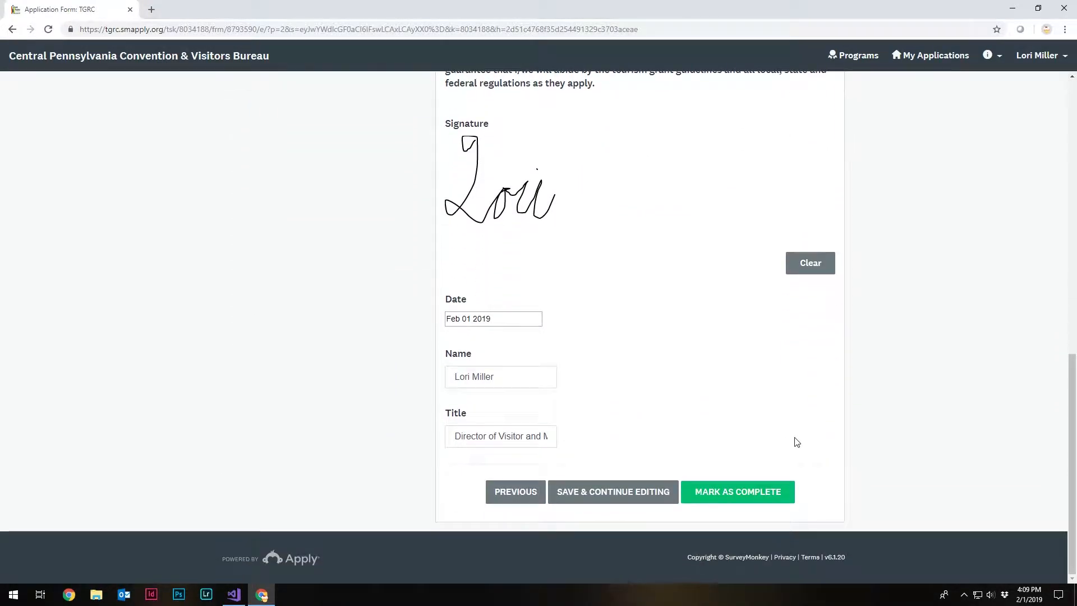
pyautogui.click(763, 492)
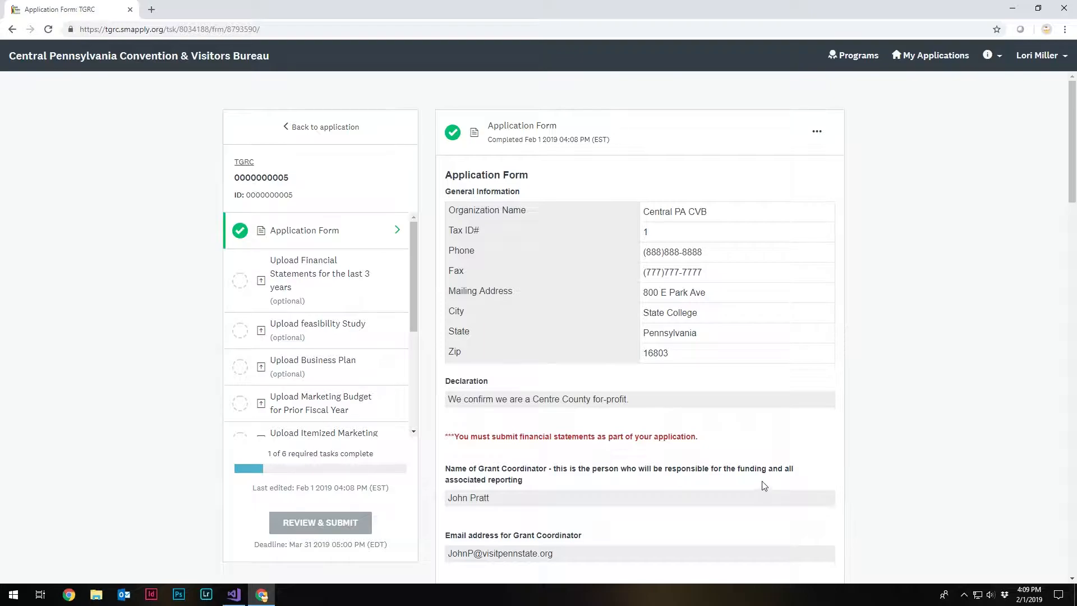
# - Review the completed form, attach Important Document.pdf to the three-year financial statements task and mark that task as complete
pyautogui.scroll(-1, 767, 453)
pyautogui.scroll(-20, 767, 450)
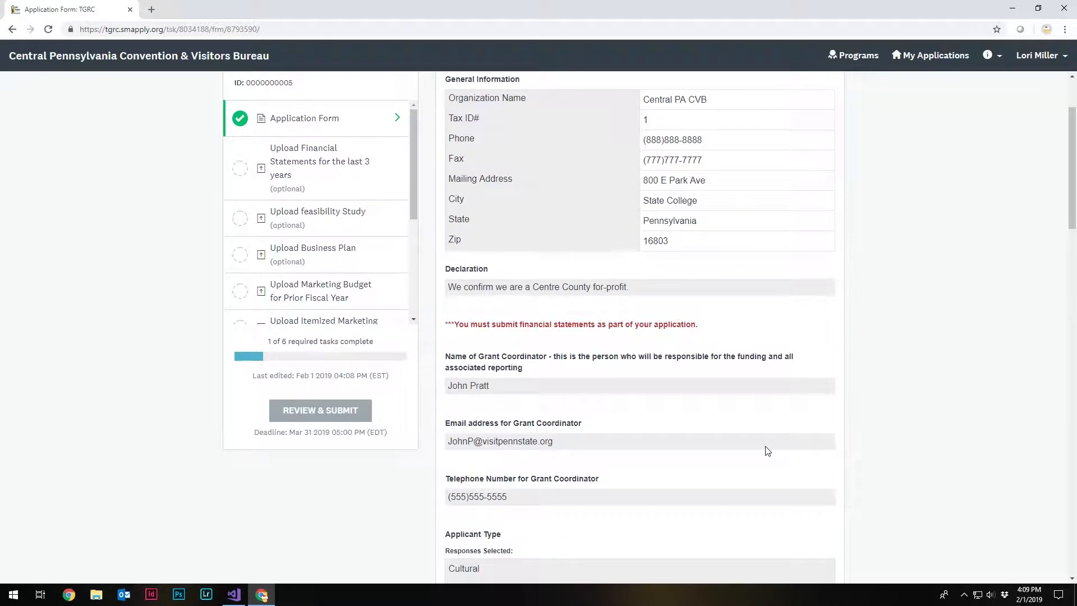
pyautogui.scroll(-8, 767, 451)
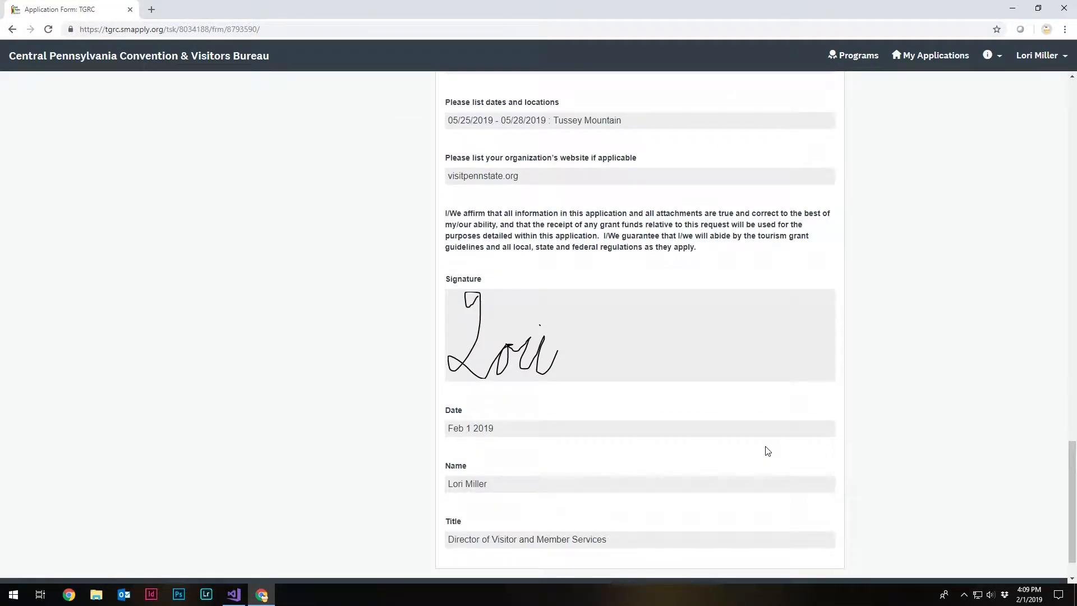
pyautogui.scroll(20, 767, 451)
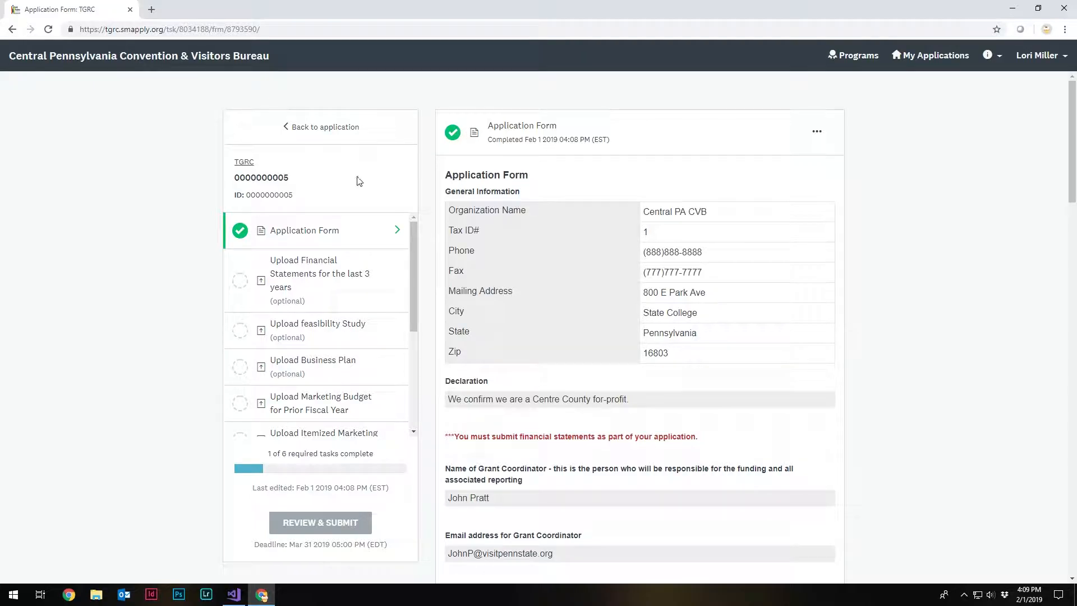
pyautogui.click(324, 285)
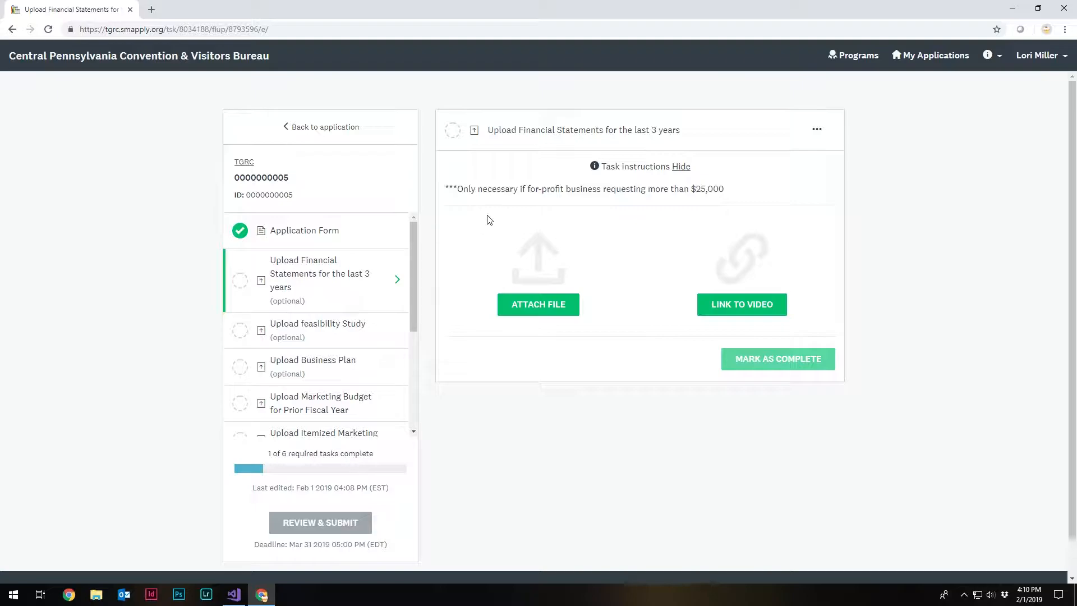
pyautogui.click(527, 305)
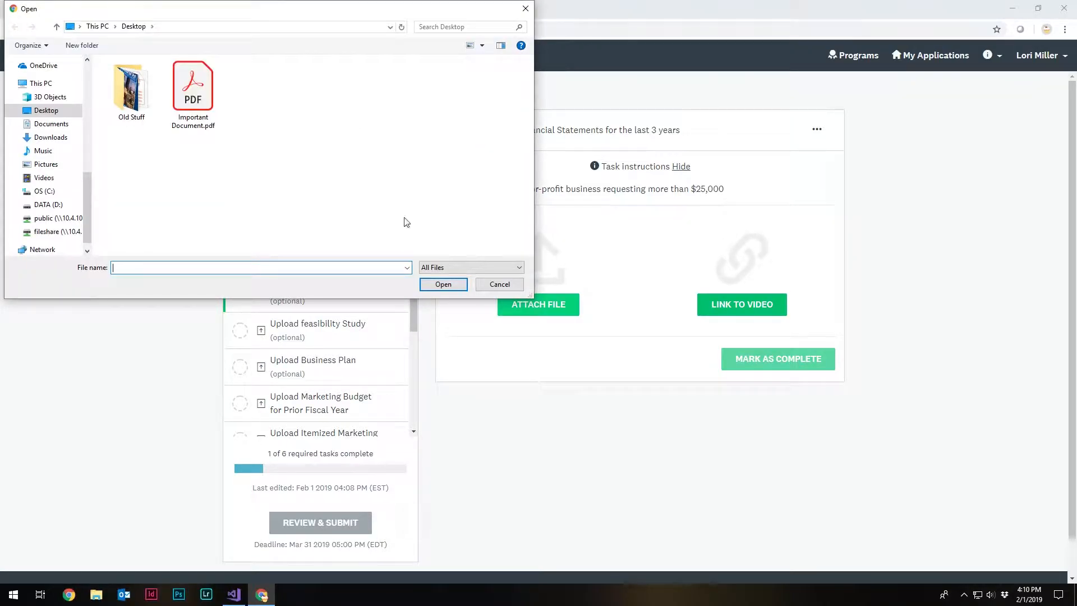
pyautogui.doubleClick(194, 119)
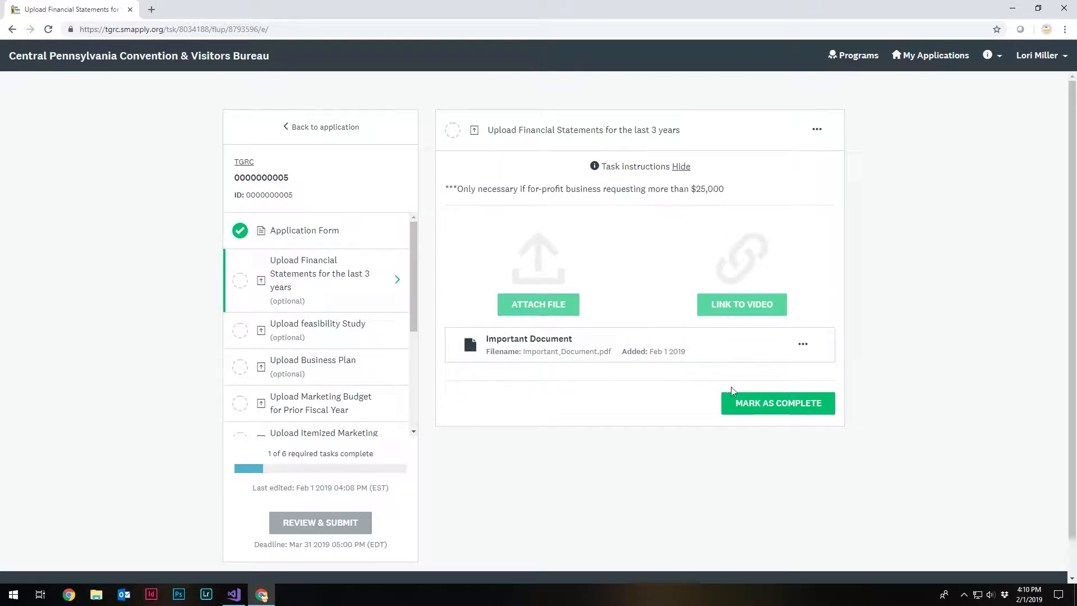
pyautogui.click(790, 408)
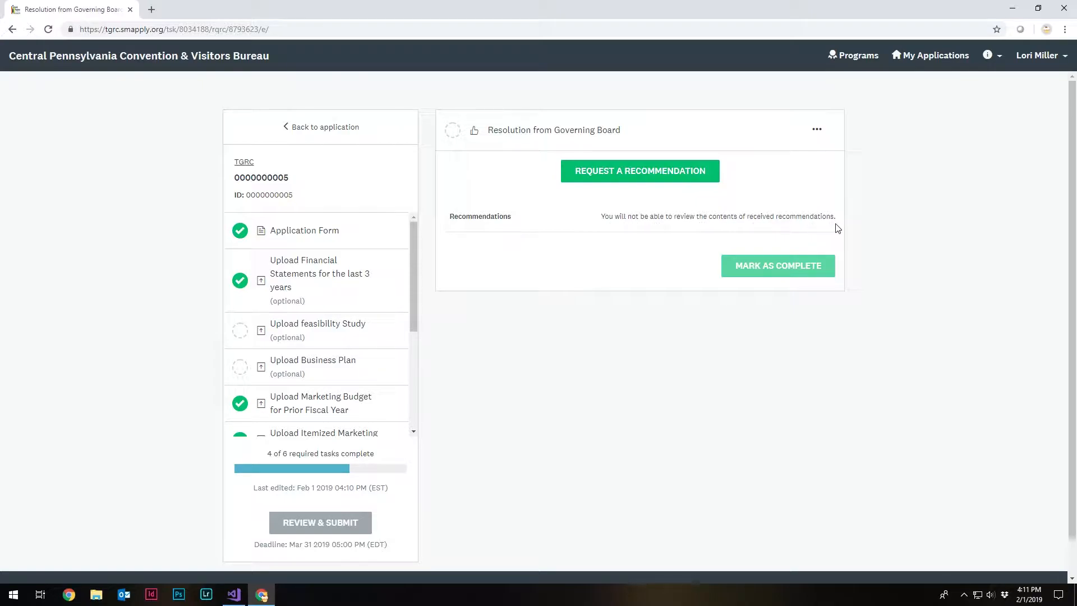
# - Start a recommendation request for the Resolution from Governing Board and fill in the recommender's first name, last name and e-mail
pyautogui.click(674, 178)
pyautogui.click(606, 202)
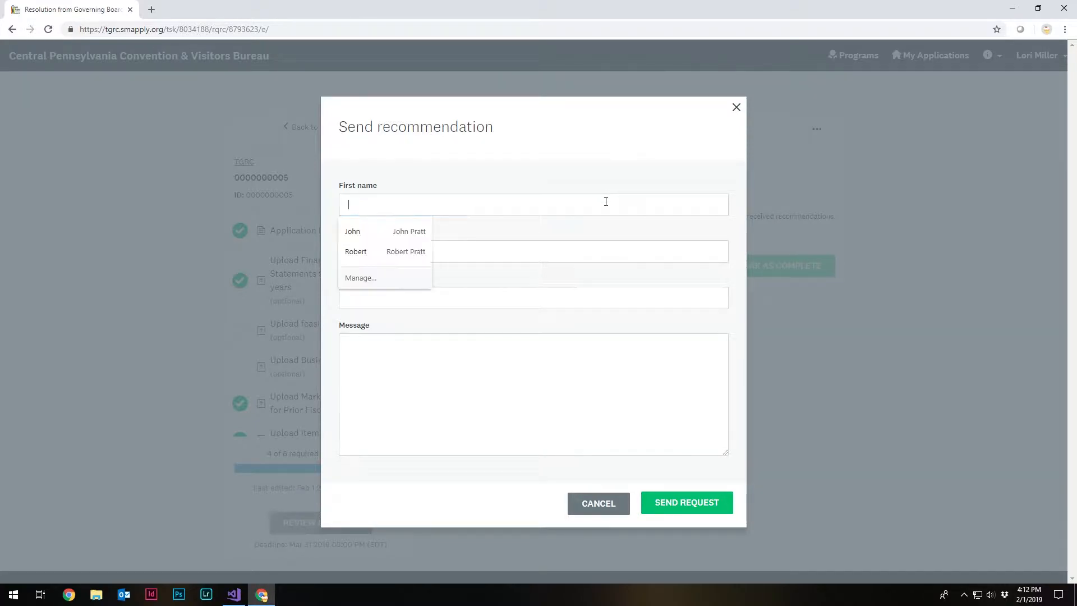
pyautogui.press('Tab')
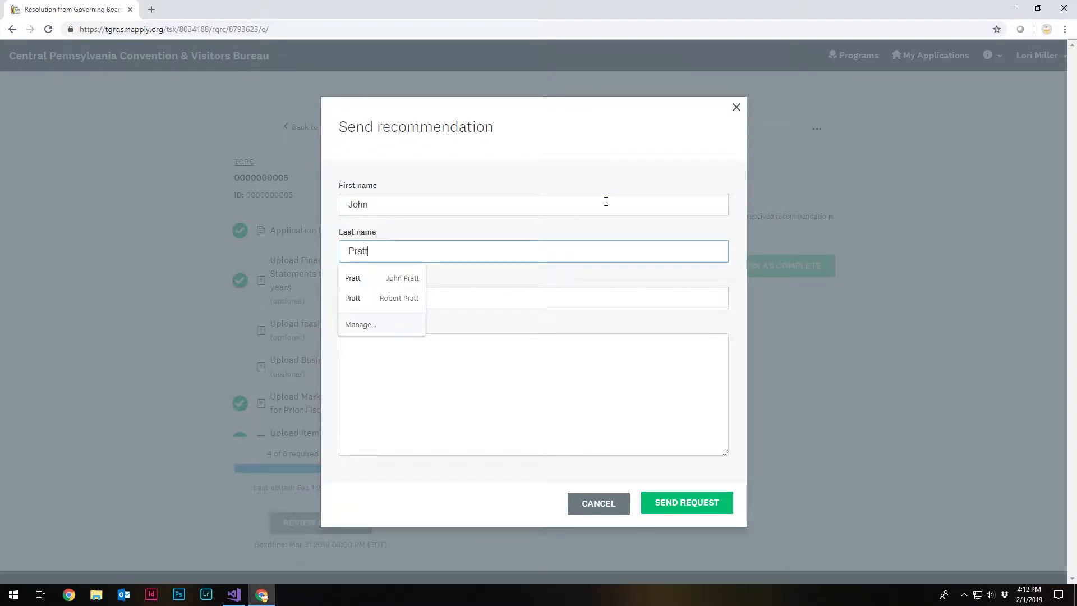
pyautogui.press('Tab')
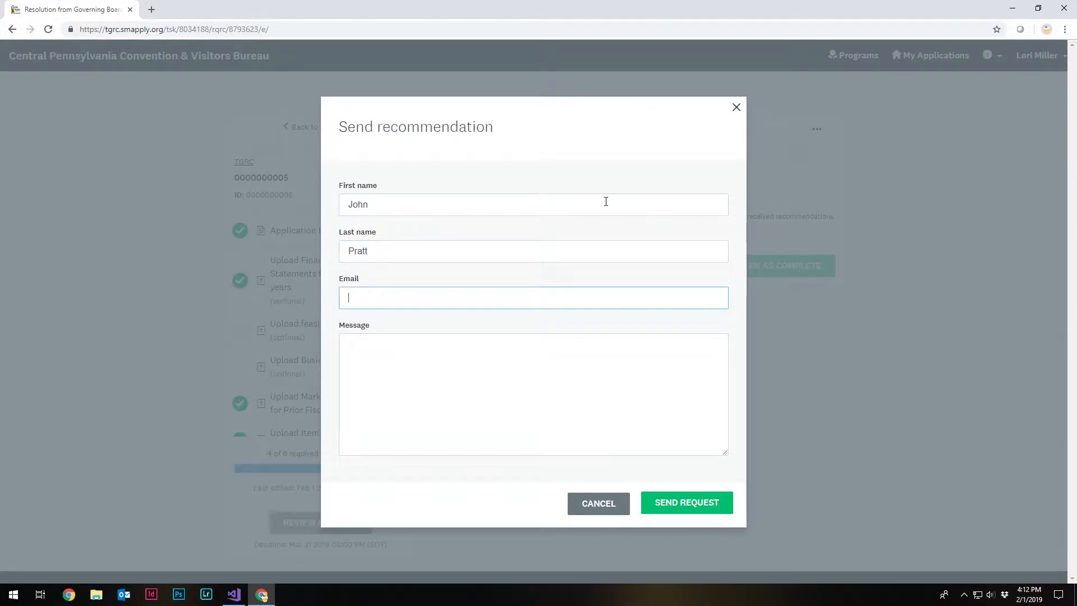
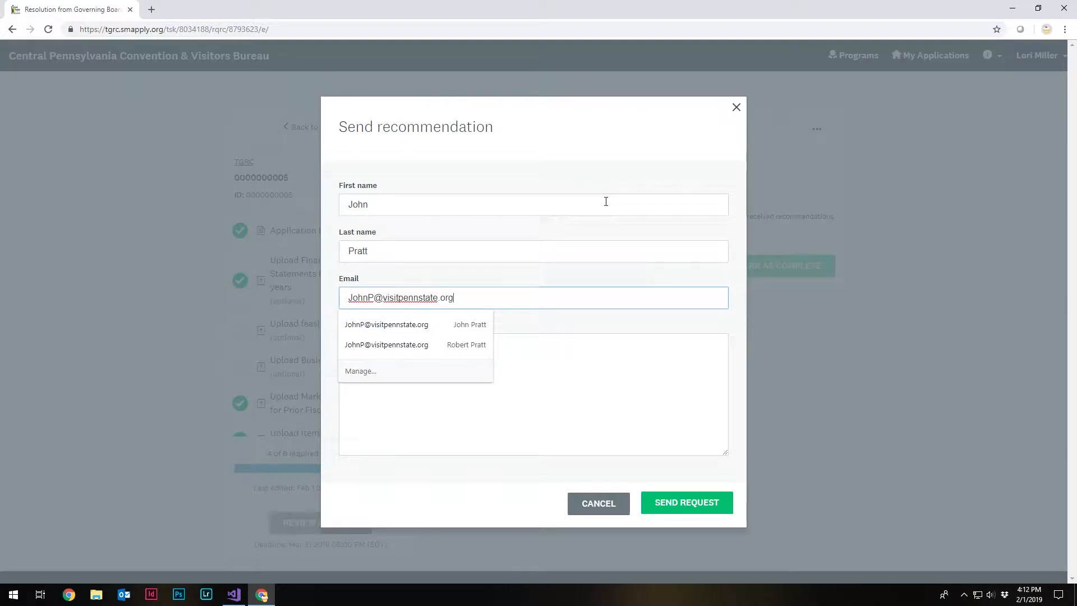
pyautogui.press('Tab')
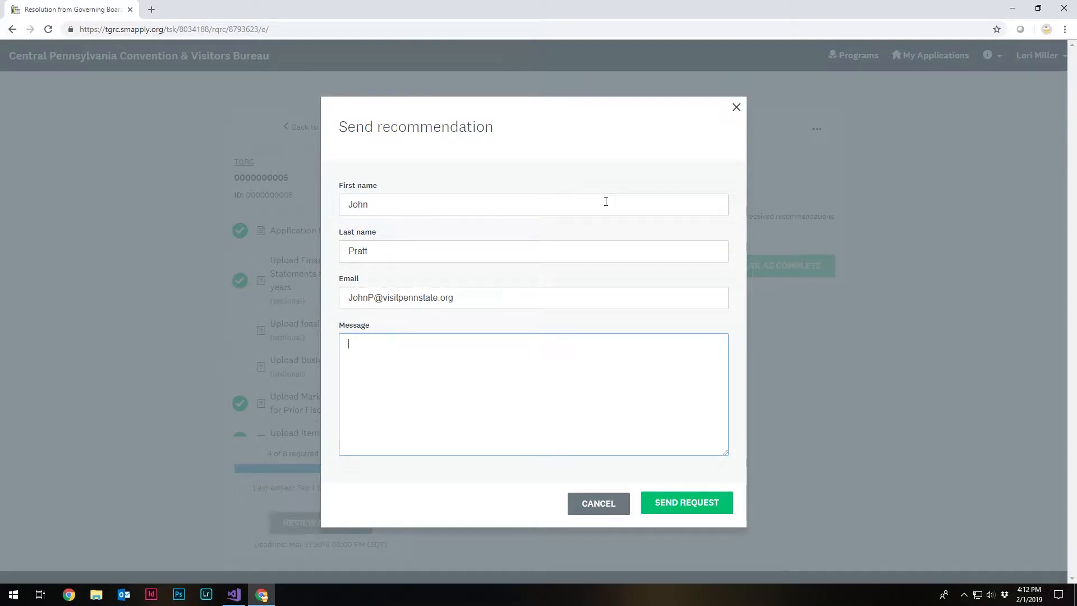
# - Add the message "I need a recommendation please!" and send the recommendation request
pyautogui.write('I need a recommendation please')
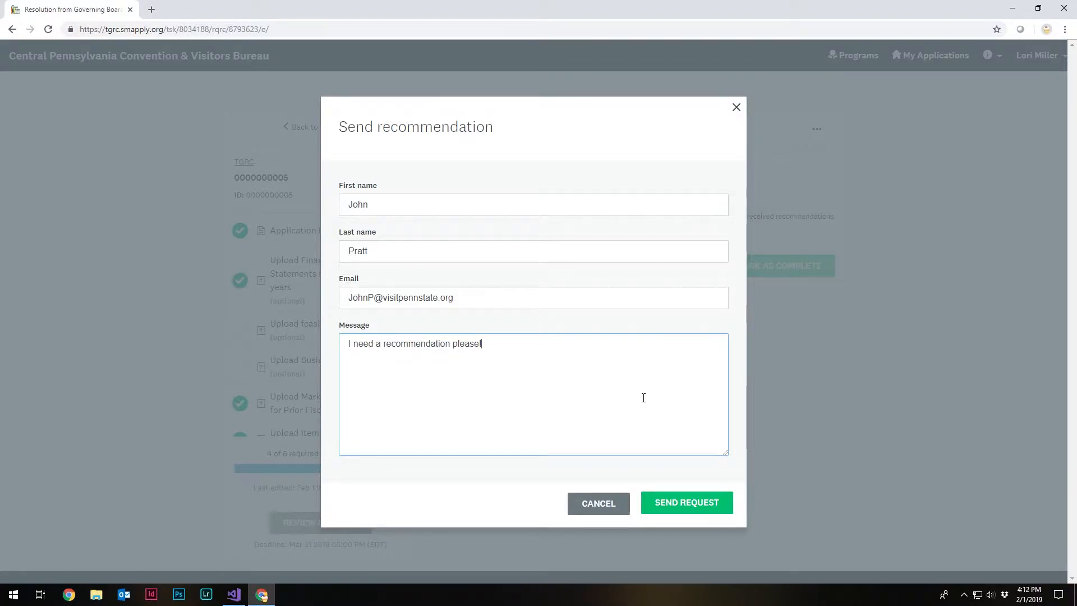
pyautogui.click(686, 504)
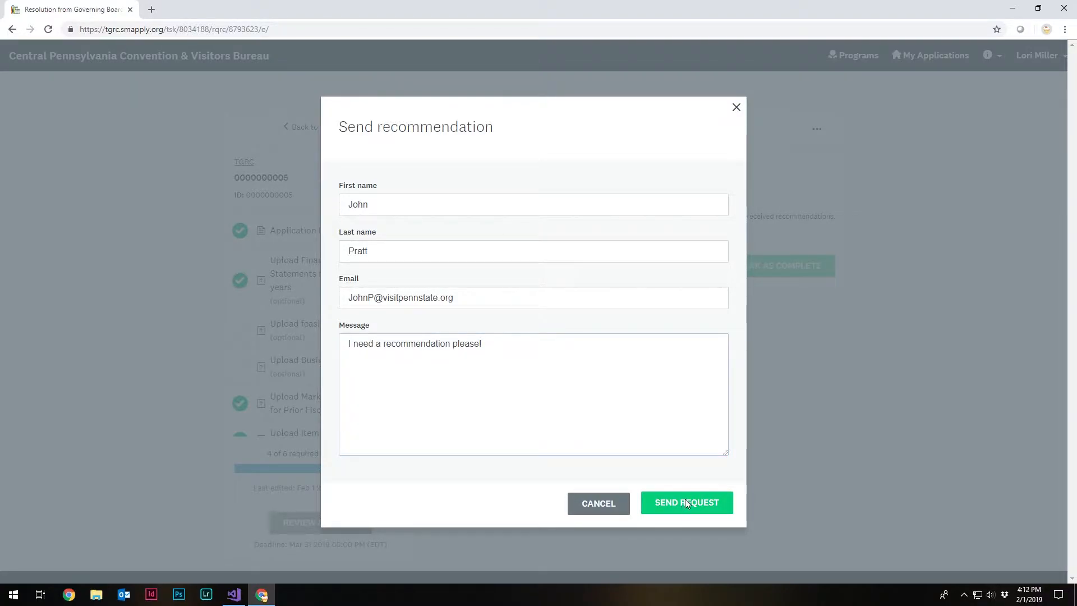
pyautogui.click(685, 504)
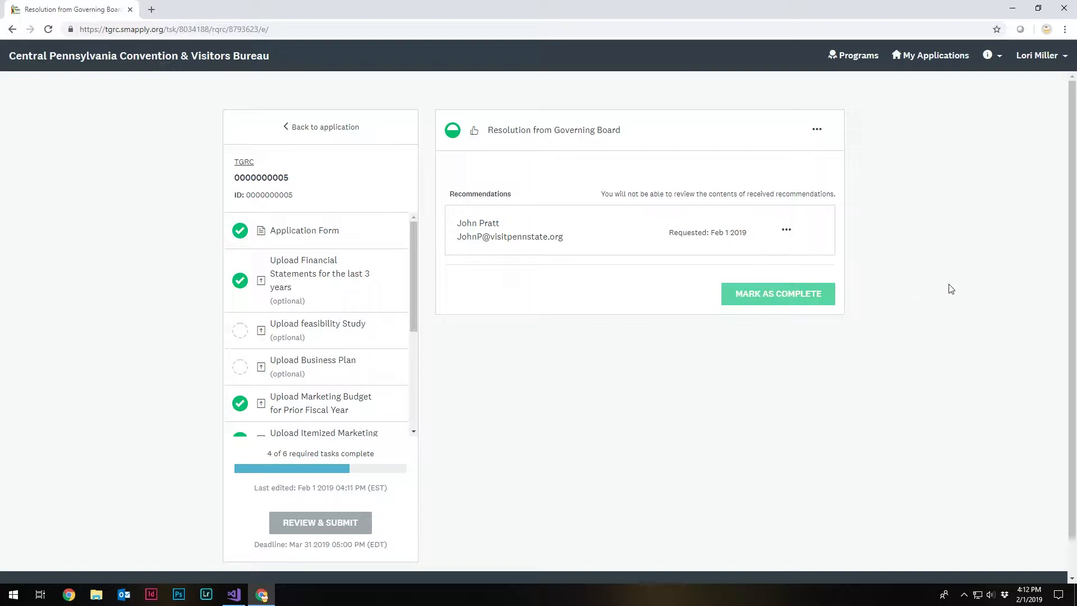
# - Mark the Resolution from Governing Board task as complete once the recommendation has been received
pyautogui.press('super+3')
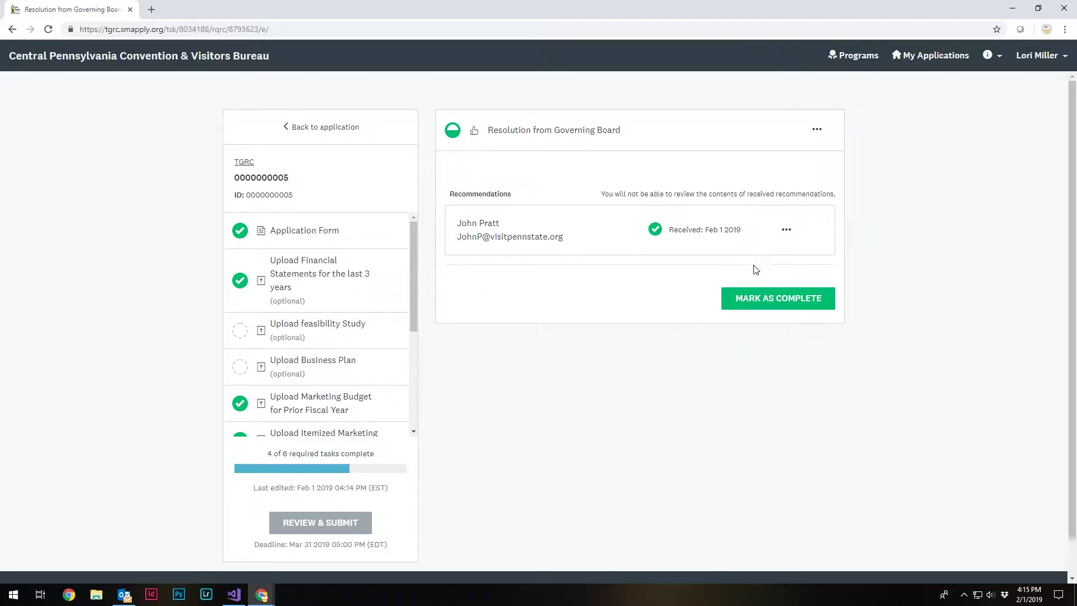
pyautogui.click(772, 299)
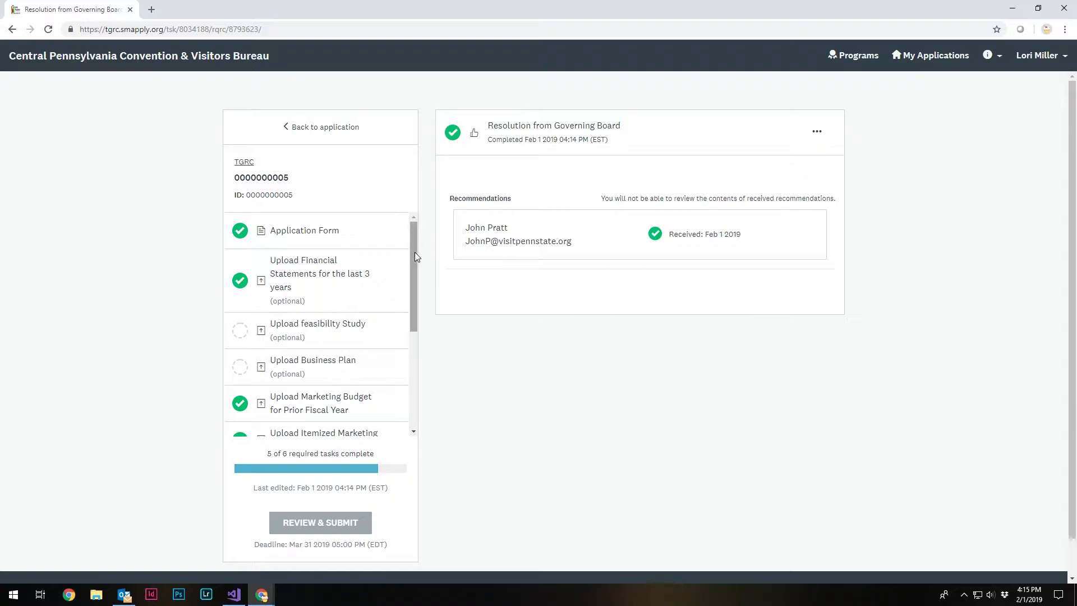
# - Attach Official Recommendation.docx to the task for the 990 from the most recent completed fiscal year and mark it as complete
pyautogui.moveTo(415, 251); pyautogui.dragTo(412, 356)
pyautogui.click(314, 360)
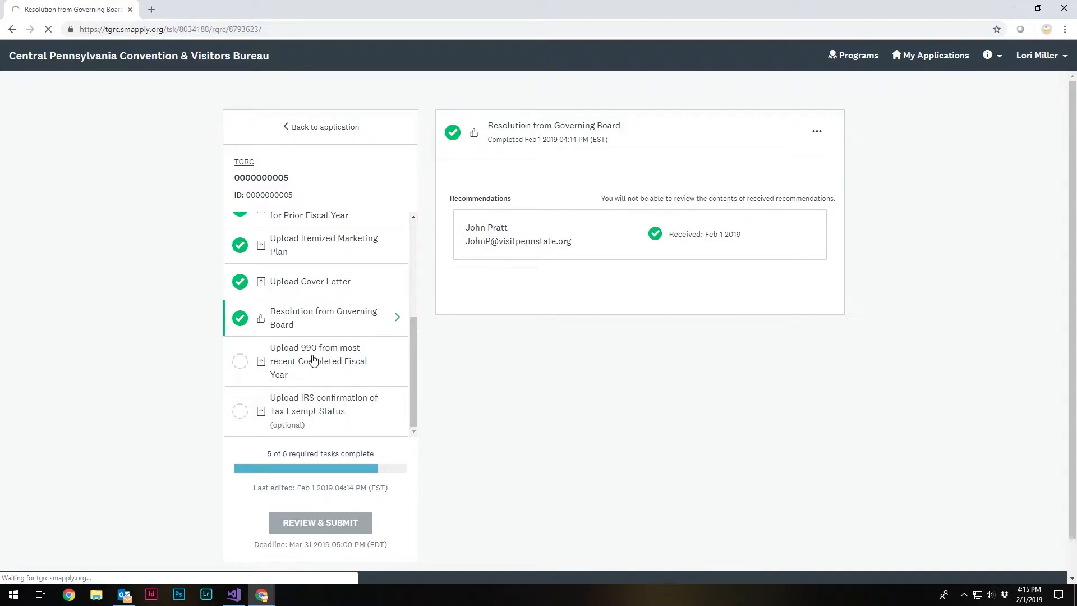
pyautogui.click(561, 230)
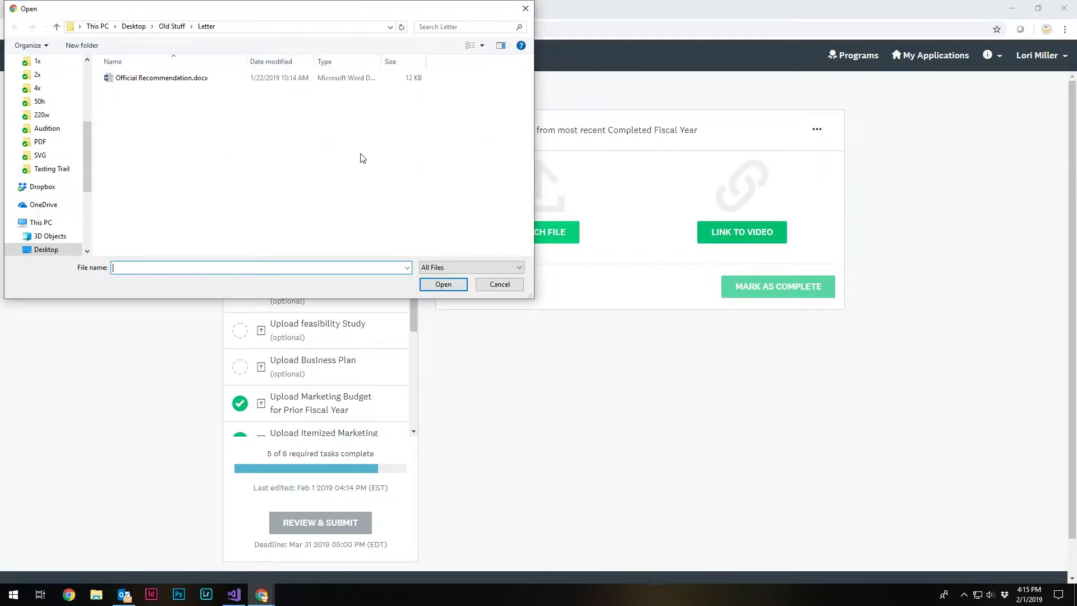
pyautogui.click(189, 82)
pyautogui.doubleClick(188, 82)
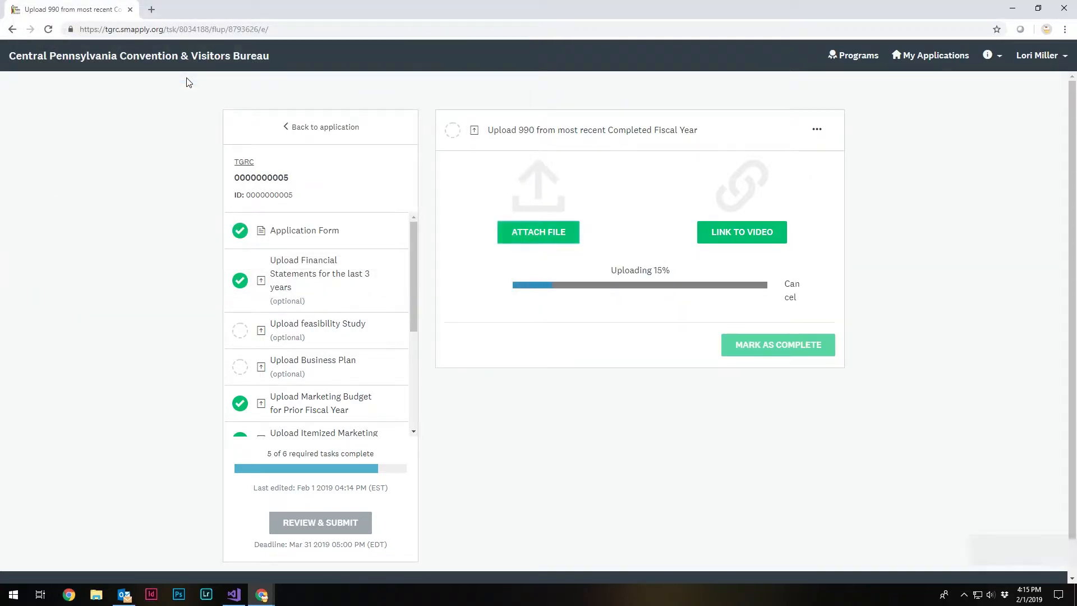
pyautogui.scroll(-3, 356, 432)
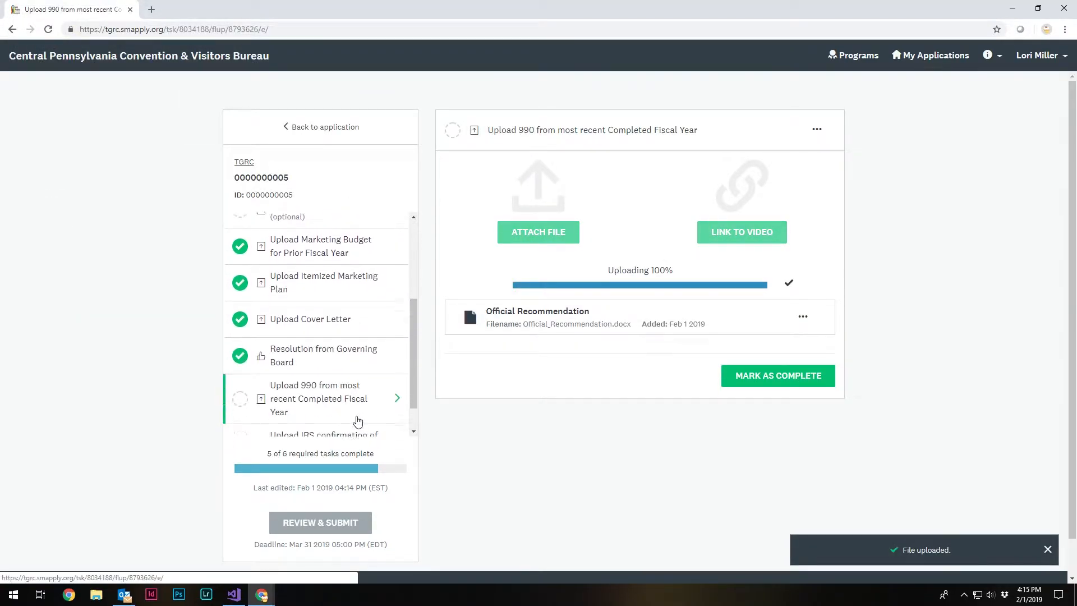
pyautogui.click(782, 333)
# - Attach Official Recommendation.docx to the optional IRS confirmation of Tax Exempt Status task and mark it as complete
pyautogui.scroll(-3, 343, 349)
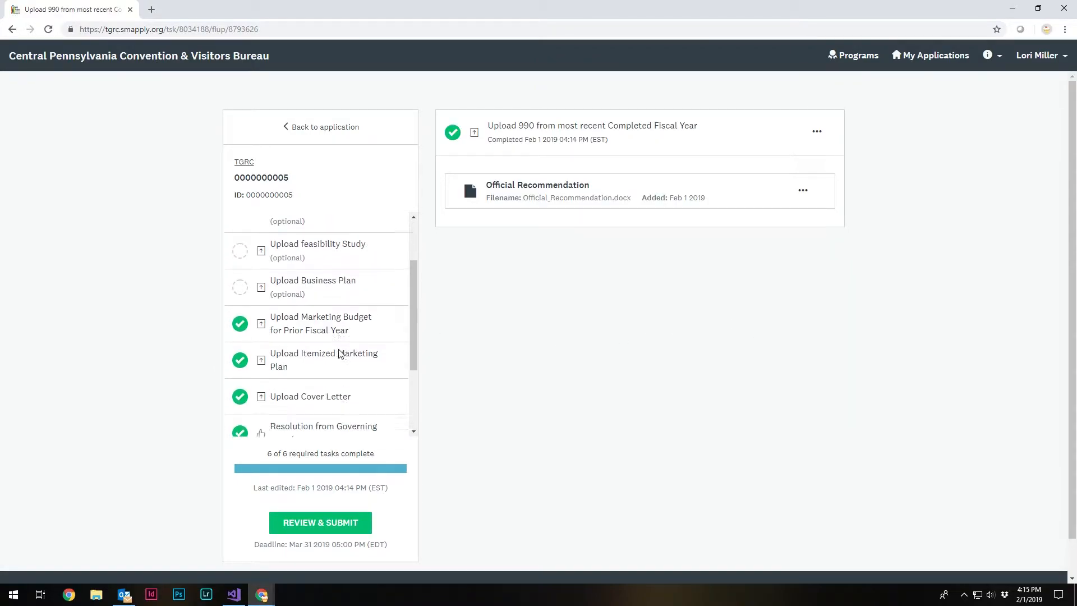
pyautogui.click(326, 421)
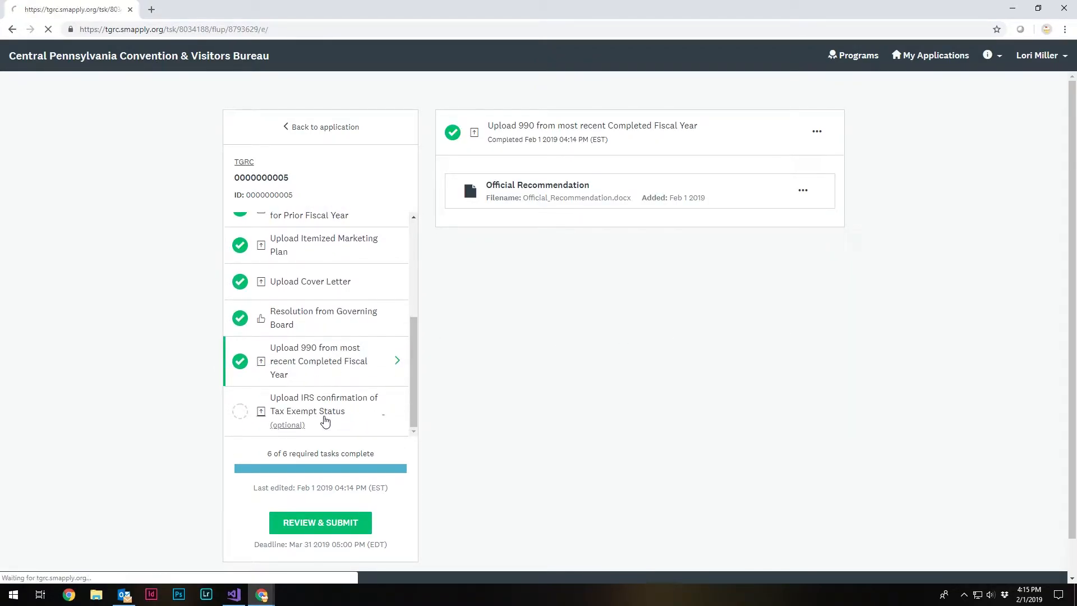
pyautogui.click(539, 240)
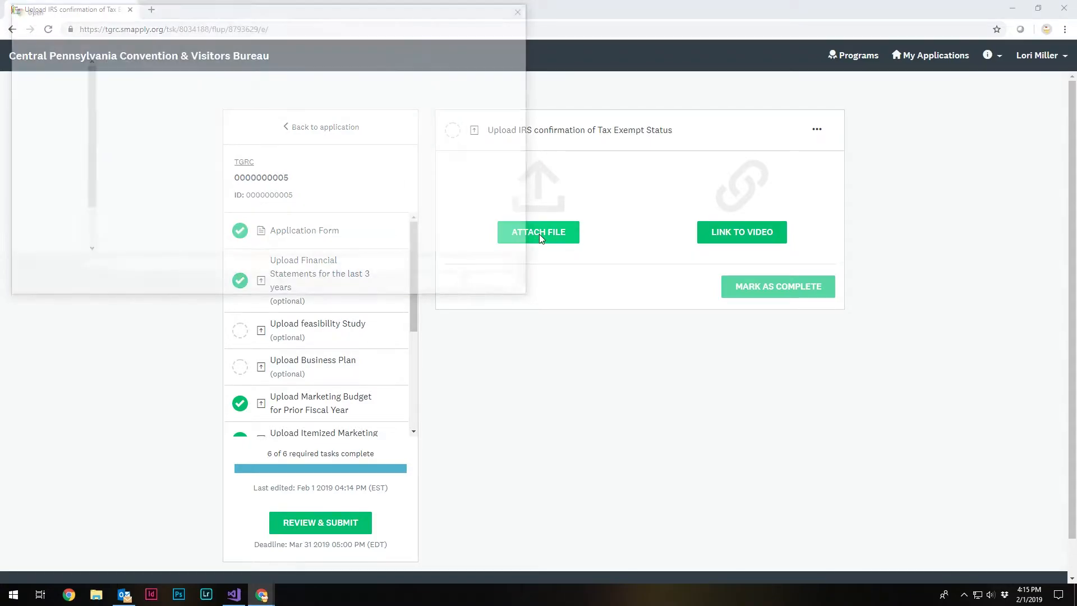
pyautogui.doubleClick(159, 82)
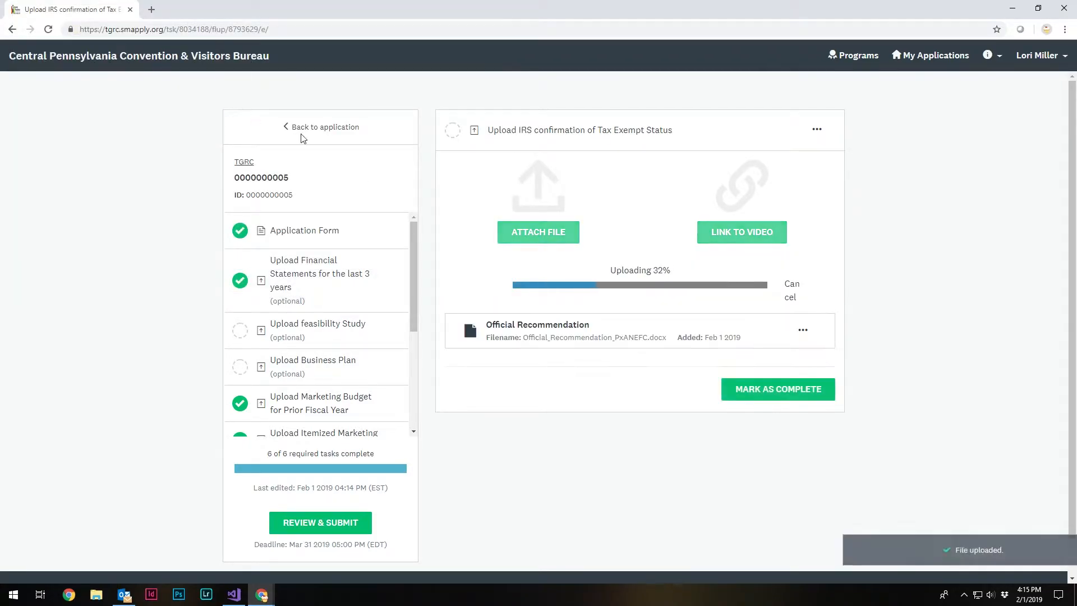
pyautogui.click(769, 378)
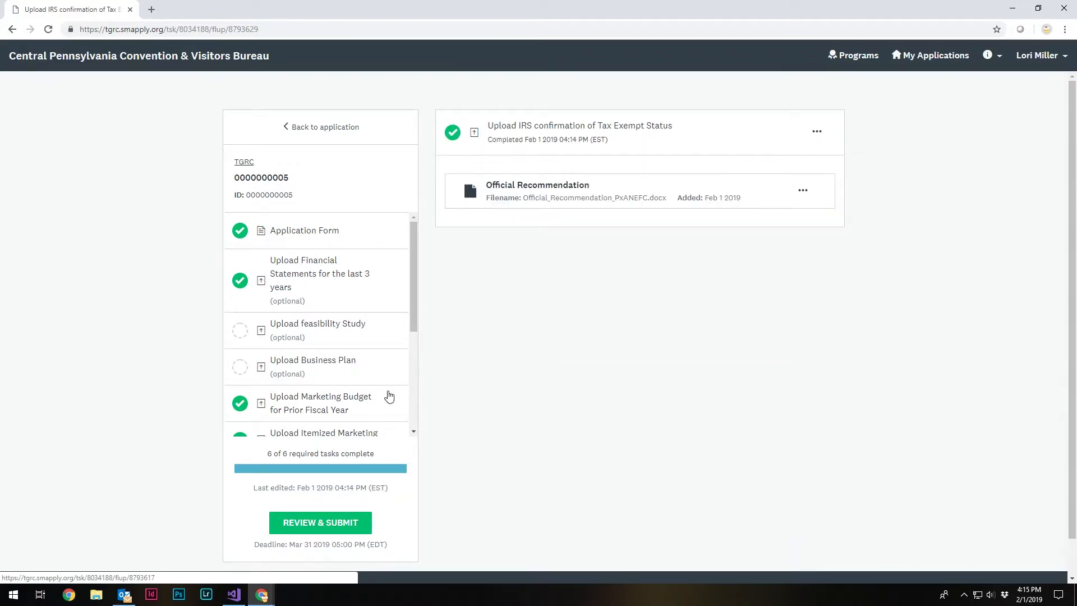
# - Check the task list for completion, open the TGRC application for final review and submit it
pyautogui.moveTo(415, 290); pyautogui.dragTo(415, 398)
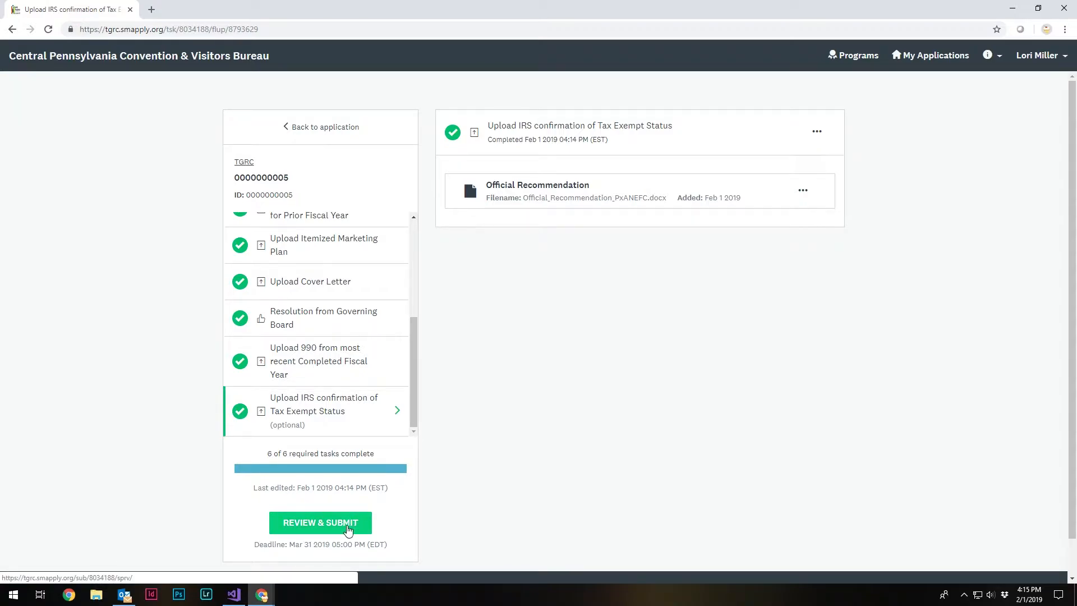
pyautogui.moveTo(416, 359); pyautogui.dragTo(423, 262)
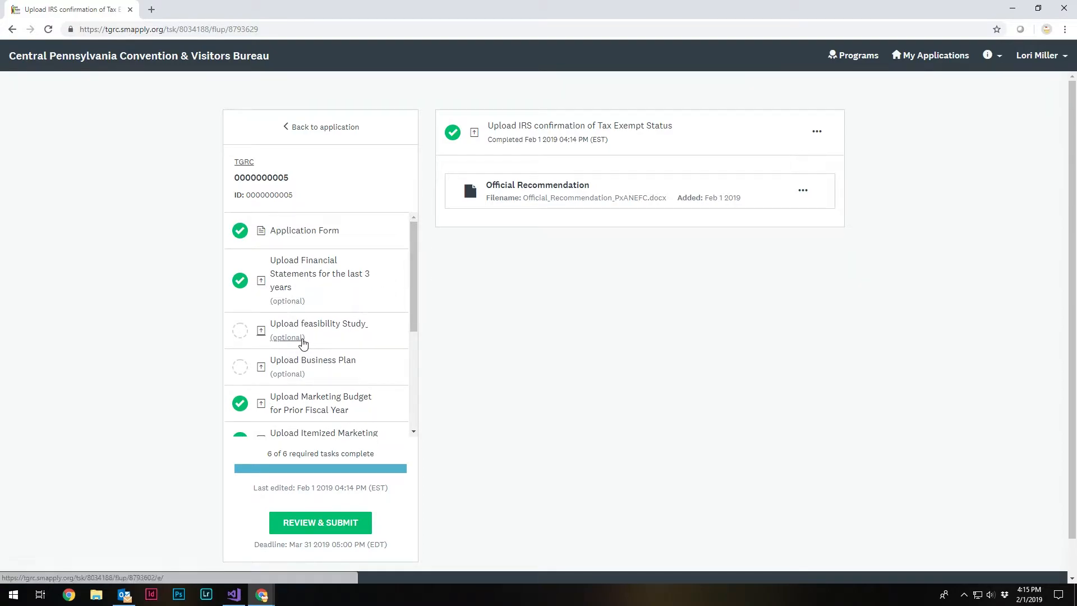
pyautogui.moveTo(415, 289); pyautogui.dragTo(404, 409)
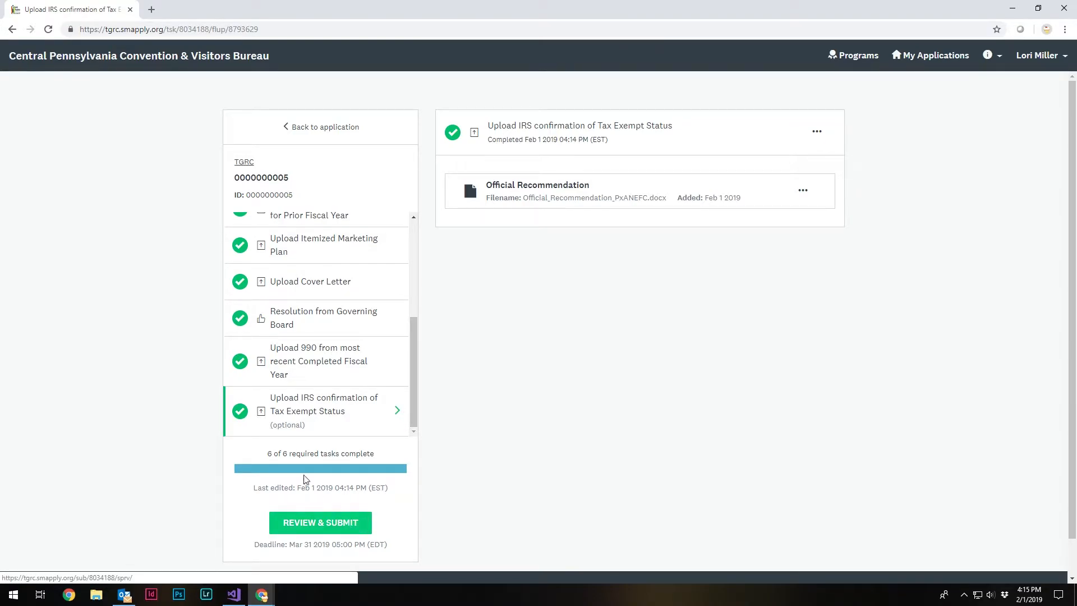
pyautogui.moveTo(264, 459); pyautogui.dragTo(416, 461)
pyautogui.click(409, 482)
pyautogui.click(336, 528)
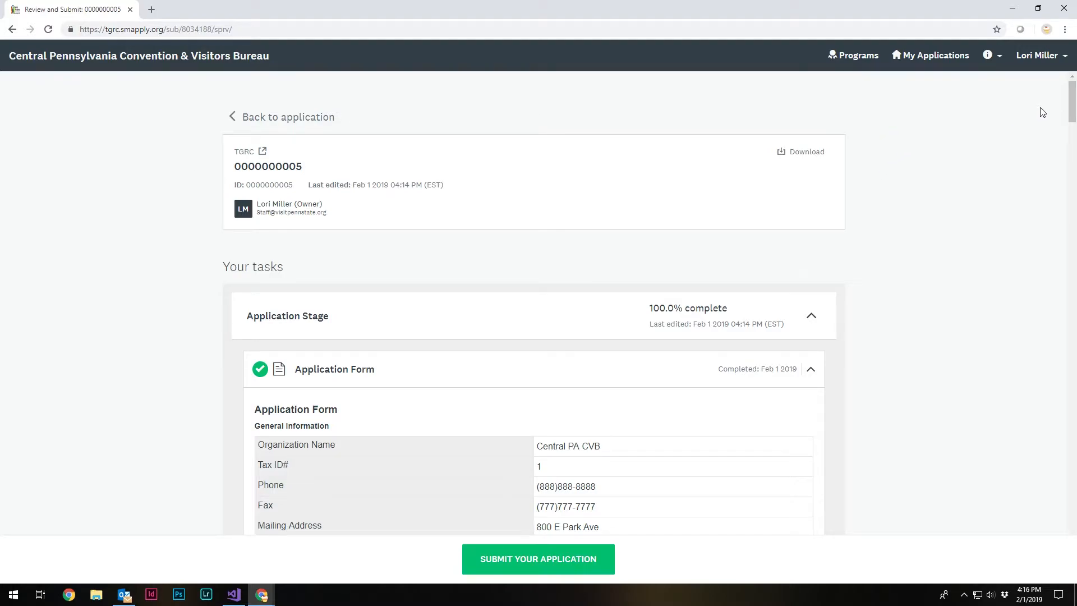
pyautogui.moveTo(1072, 107)
pyautogui.mouseDown()
pyautogui.moveTo(1061, 231)
pyautogui.moveTo(1017, 199)
pyautogui.moveTo(1013, 112)
pyautogui.moveTo(1014, 103)
pyautogui.moveTo(1073, 108)
pyautogui.moveTo(1072, 141)
pyautogui.moveTo(1072, 106)
pyautogui.mouseUp()
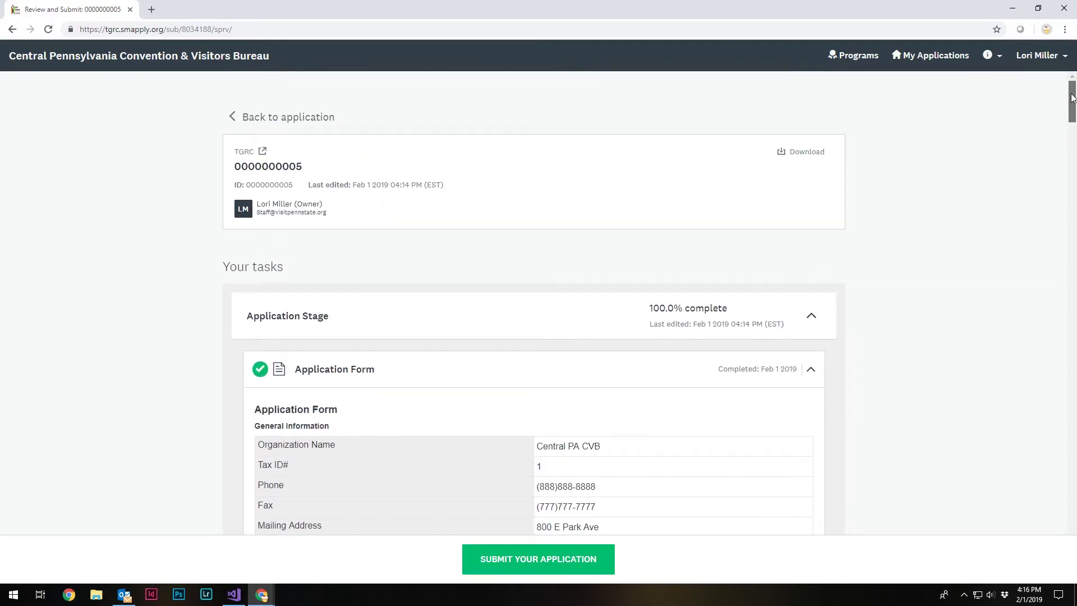
pyautogui.click(529, 556)
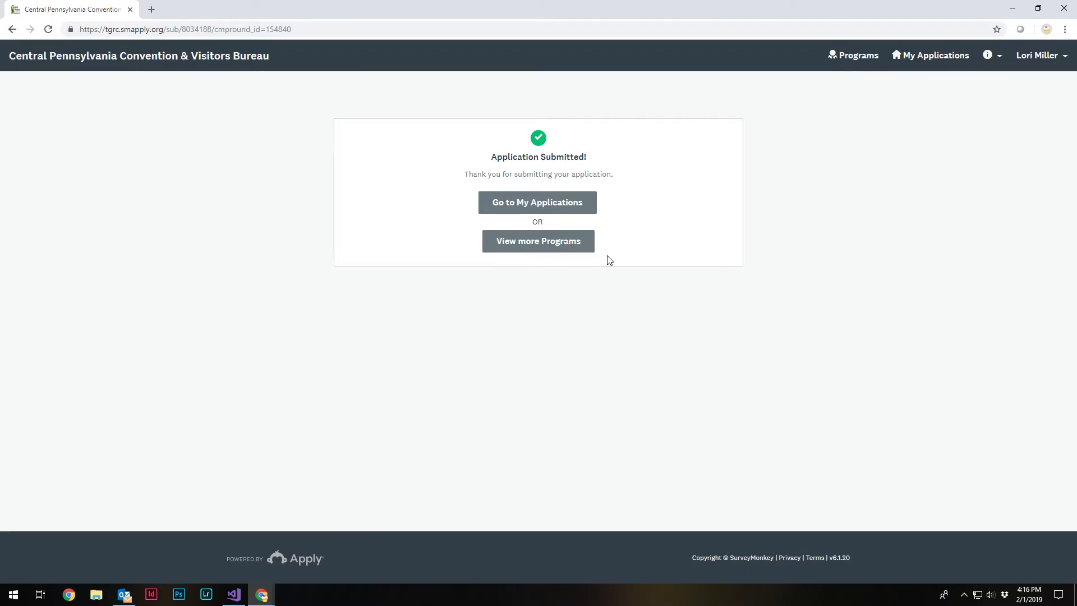
# - Go to the list of own applications and open the TGRC program page from the submitted application
pyautogui.click(535, 210)
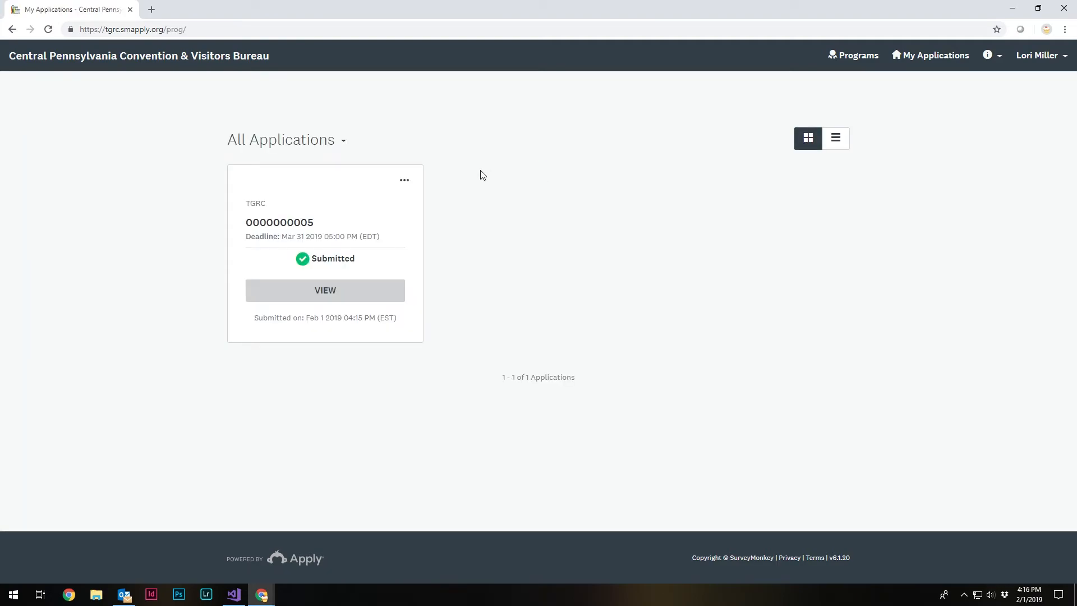
pyautogui.click(256, 206)
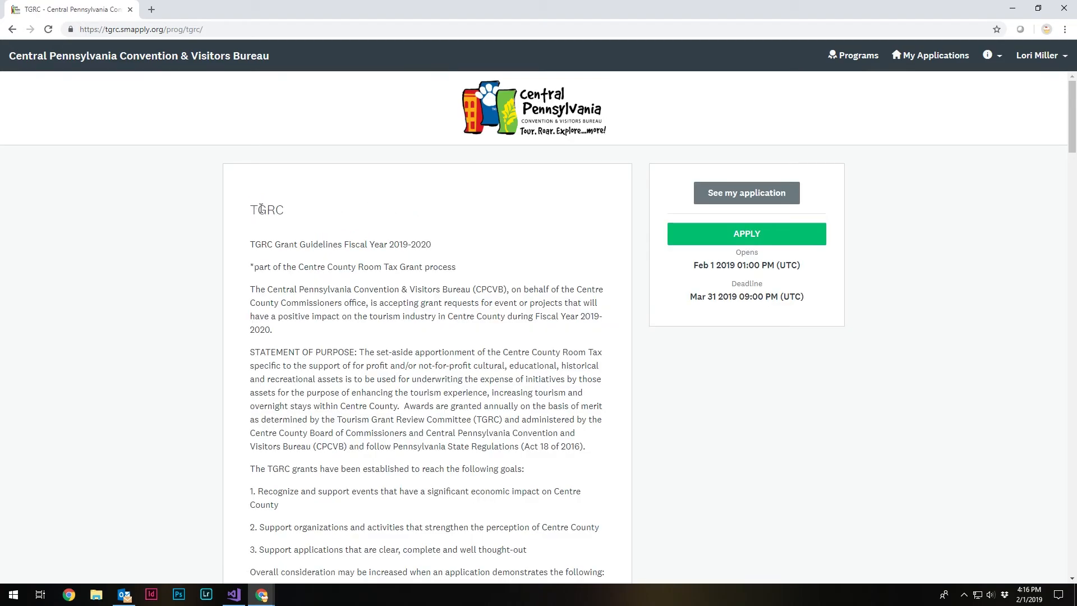